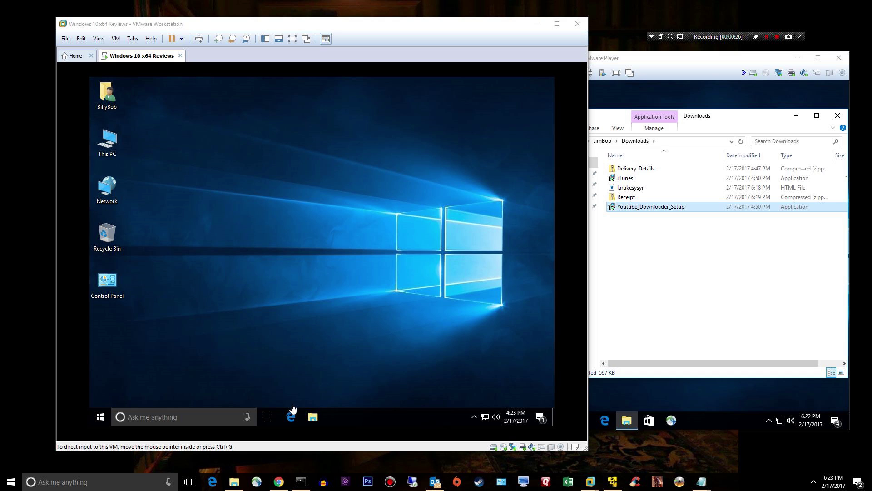
# Open Edge in the Windows 10 VM and search Bing for Malwarebytes Anti-Malware
pyautogui.click(291, 416)
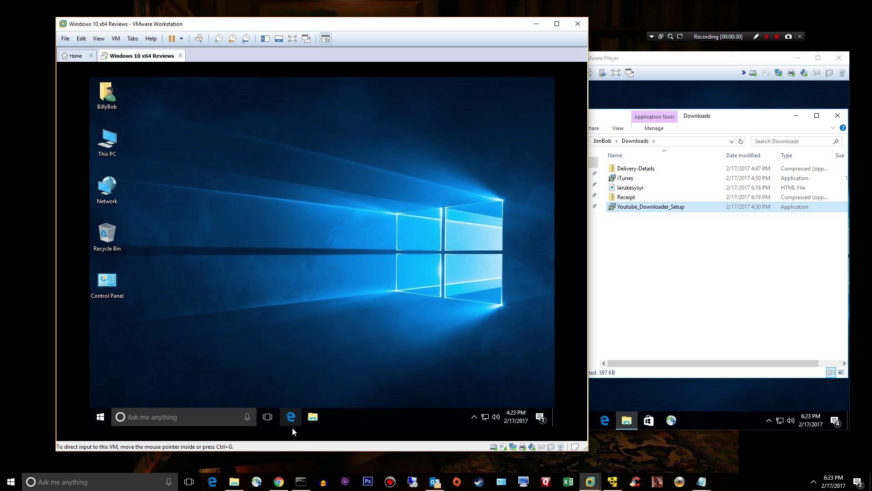
pyautogui.click(284, 412)
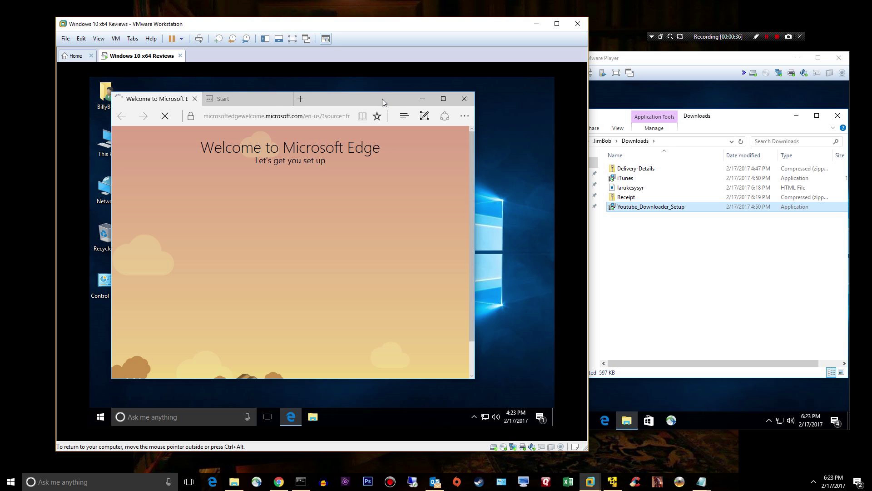
pyautogui.click(289, 117)
pyautogui.write('malware.com')
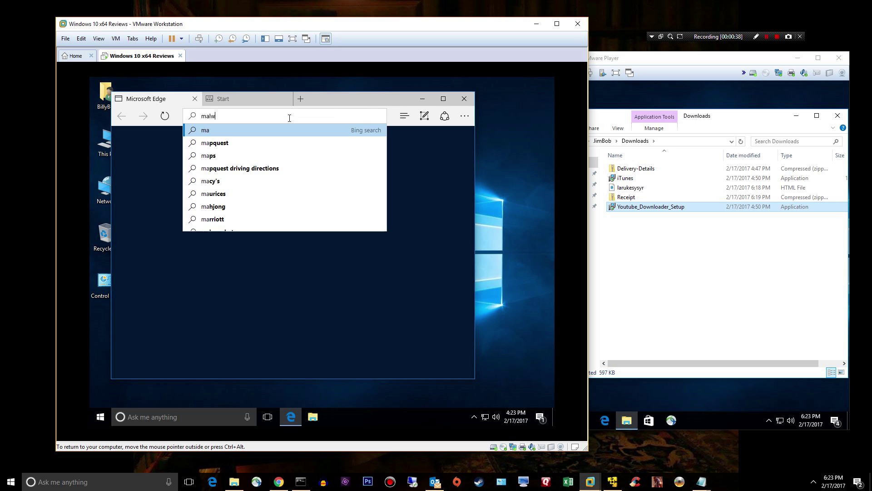
pyautogui.press('BackSpace')
pyautogui.press('BackSpace')
pyautogui.press('BackSpace')
pyautogui.press('BackSpace')
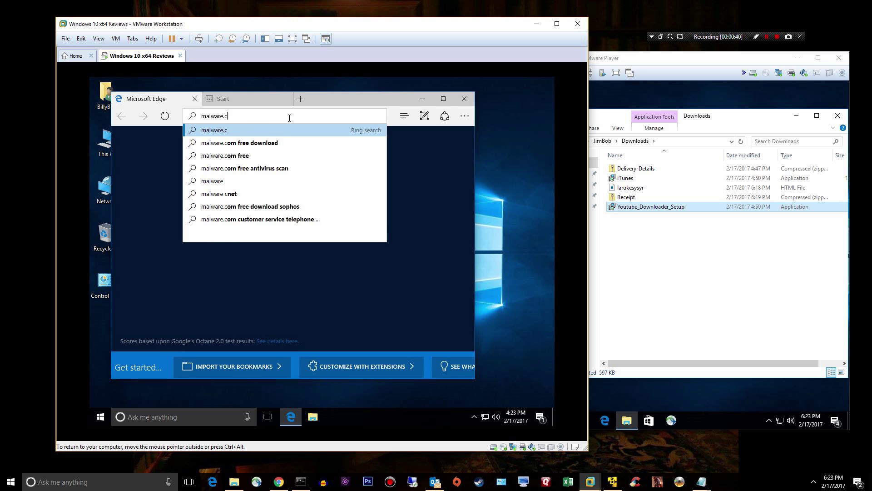
pyautogui.write('w')
pyautogui.press('BackSpace')
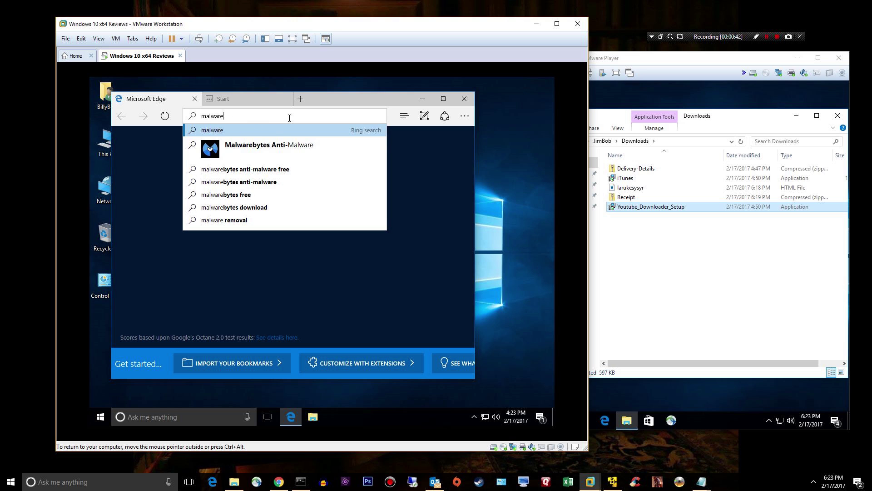
pyautogui.click(264, 139)
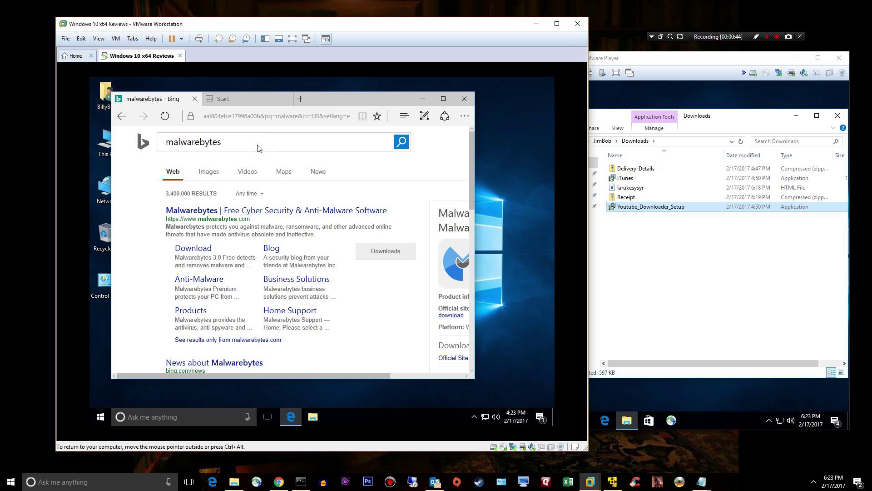
# Download and save the free Malwarebytes installer mb3-setup-consumer-3.0.6.1469.exe from the official site
pyautogui.click(196, 247)
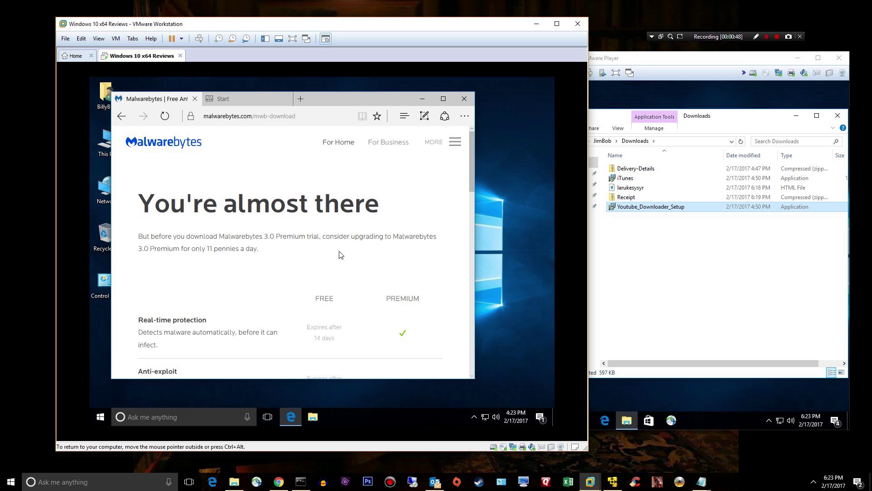
pyautogui.scroll(-15, 340, 254)
pyautogui.scroll(2, 342, 205)
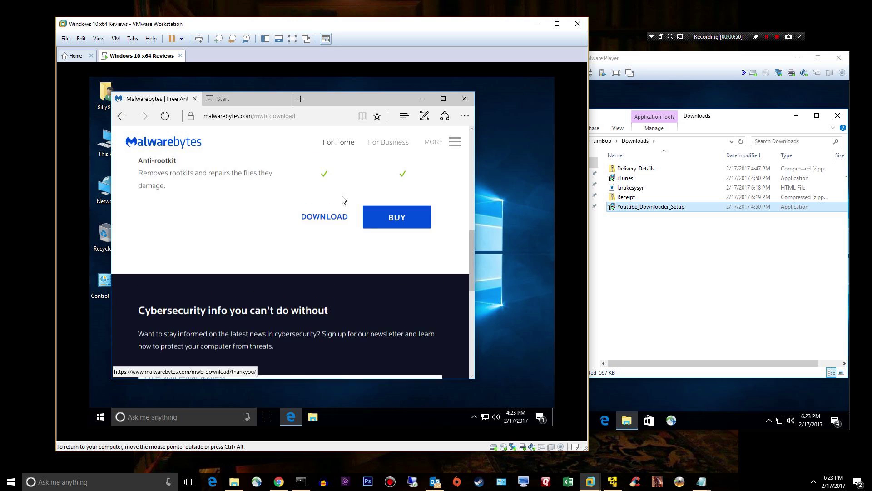
pyautogui.click(331, 184)
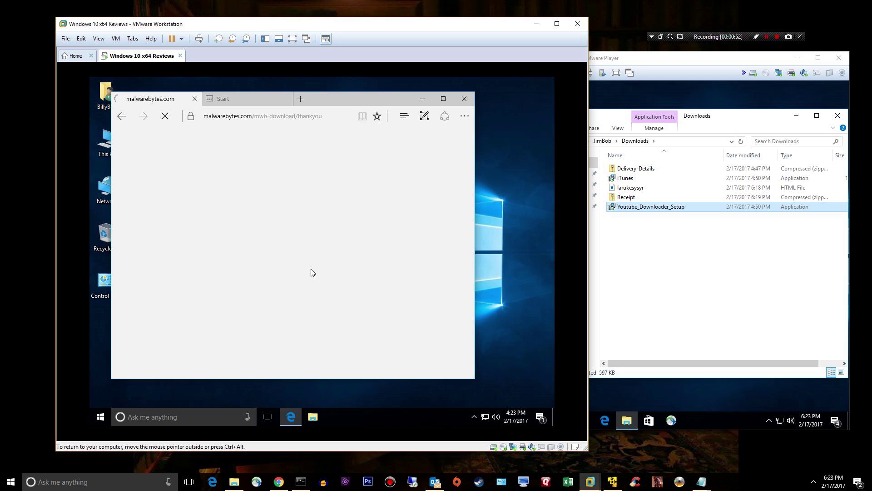
pyautogui.scroll(-2, 319, 213)
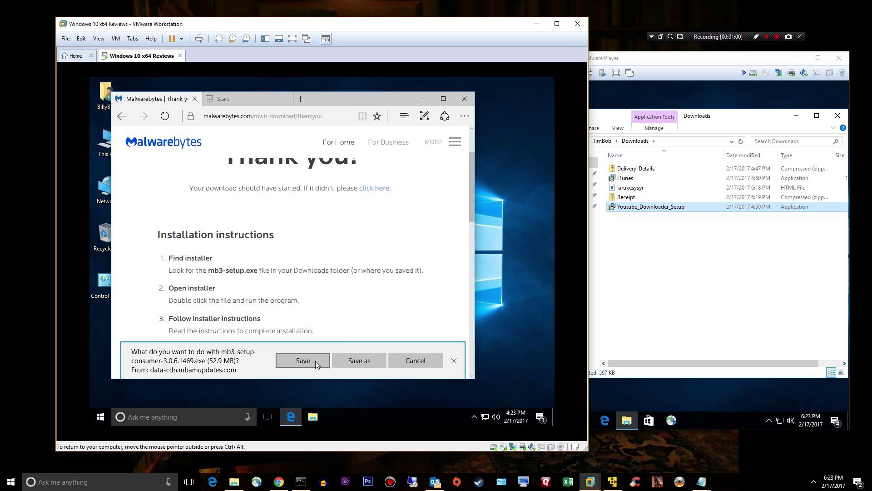
pyautogui.click(315, 361)
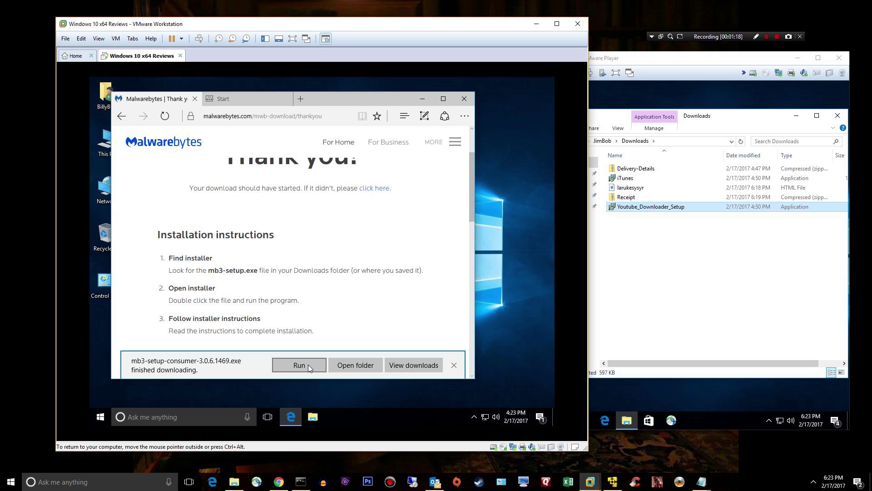
# Run the installer with UAC approval, close Edge, and keep English as the setup language
pyautogui.click(308, 366)
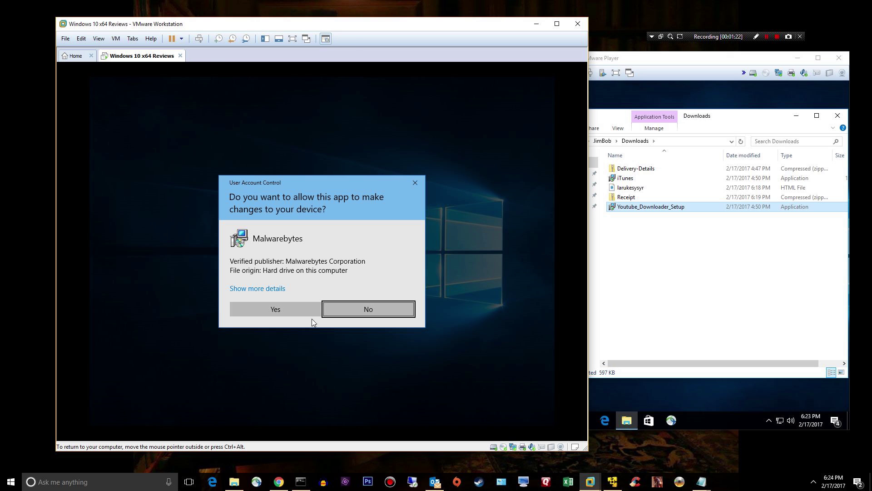
pyautogui.click(275, 309)
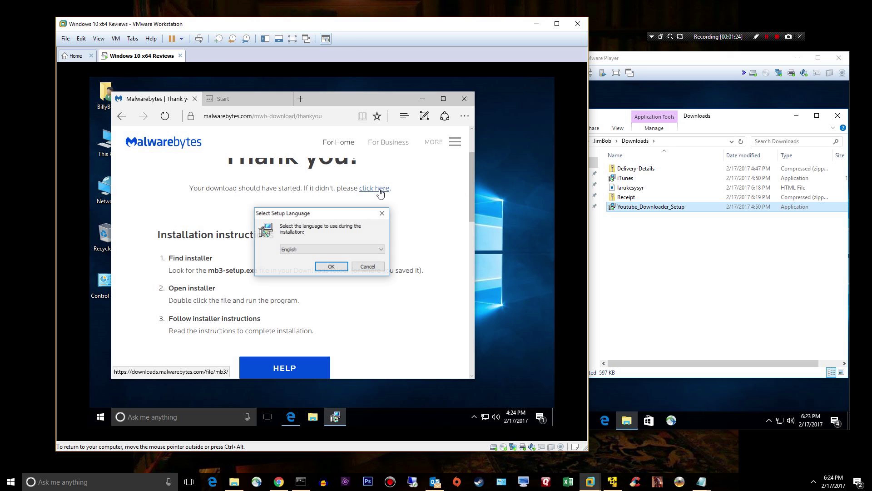
pyautogui.click(467, 103)
pyautogui.click(248, 261)
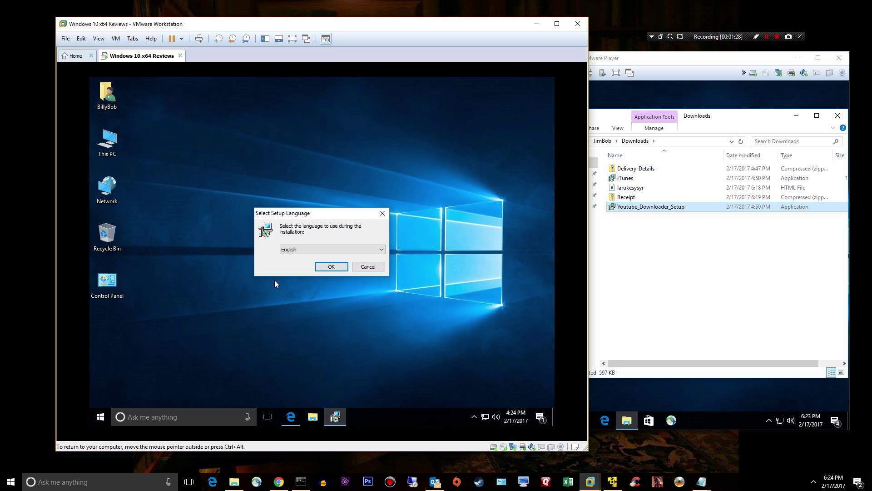
pyautogui.click(328, 268)
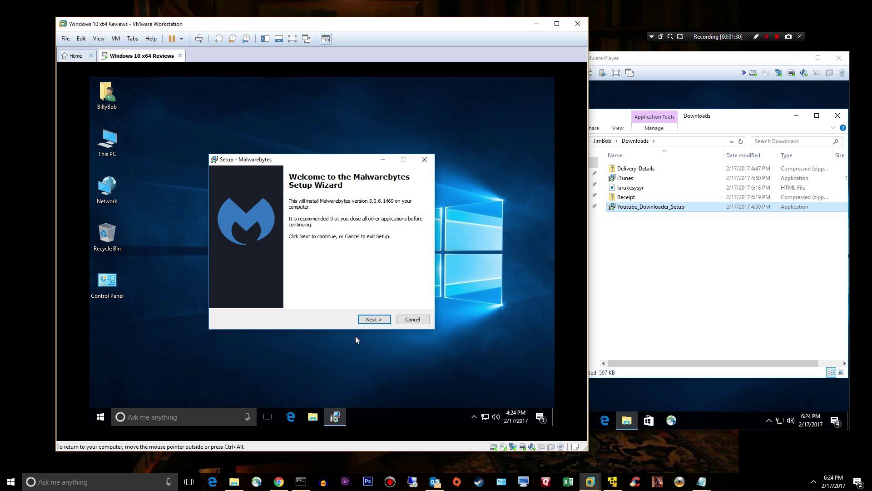
# Accept the licence agreement and review the release notes
pyautogui.click(374, 318)
pyautogui.click(245, 292)
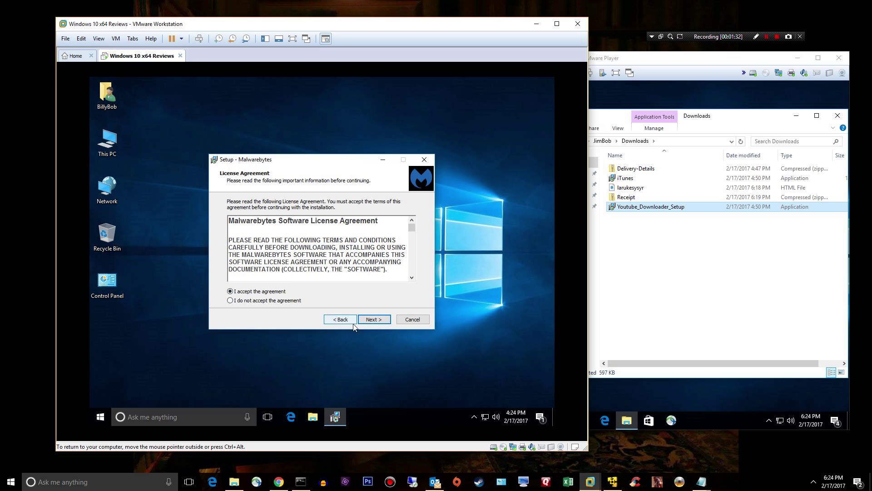
pyautogui.click(372, 319)
pyautogui.click(373, 319)
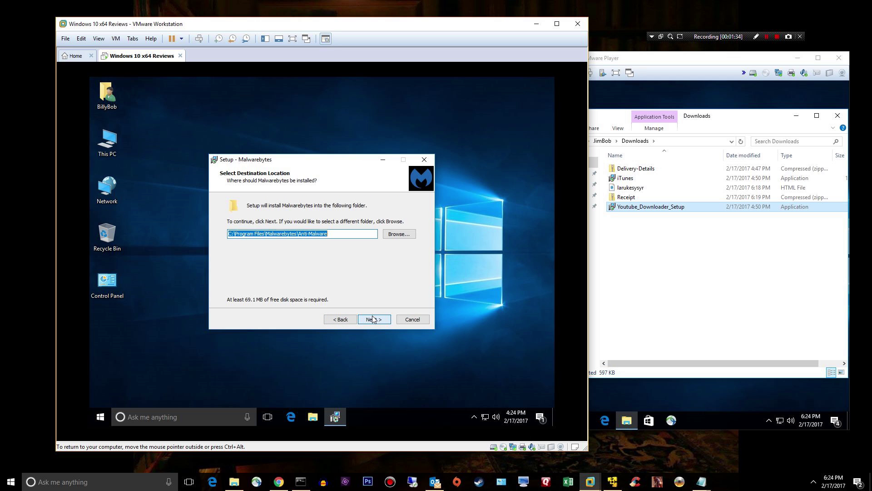
pyautogui.click(340, 319)
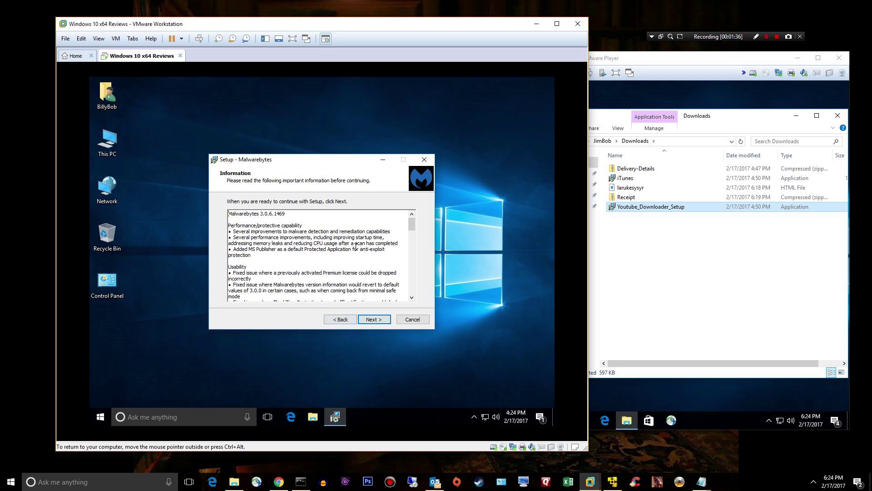
pyautogui.moveTo(411, 225)
pyautogui.mouseDown()
pyautogui.moveTo(412, 289)
pyautogui.moveTo(421, 221)
pyautogui.mouseUp()
# Install Malwarebytes with default folders and a desktop shortcut, then finish setup
pyautogui.click(382, 320)
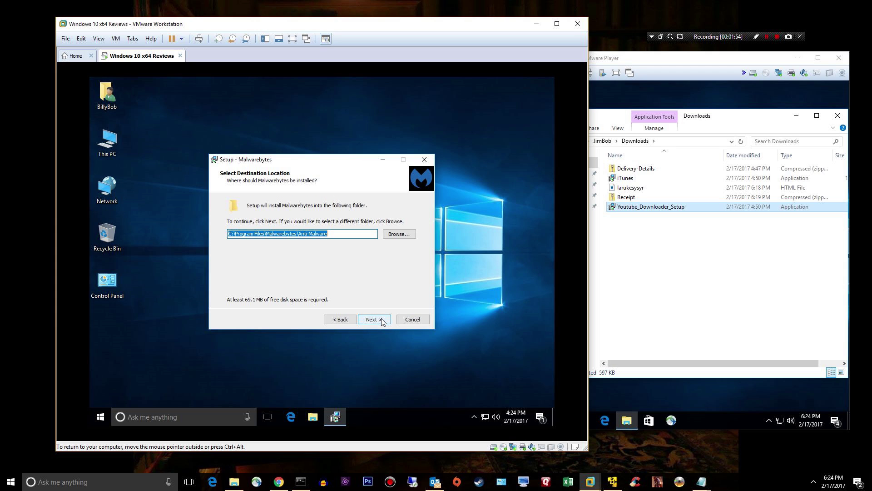
pyautogui.click(382, 321)
pyautogui.click(381, 320)
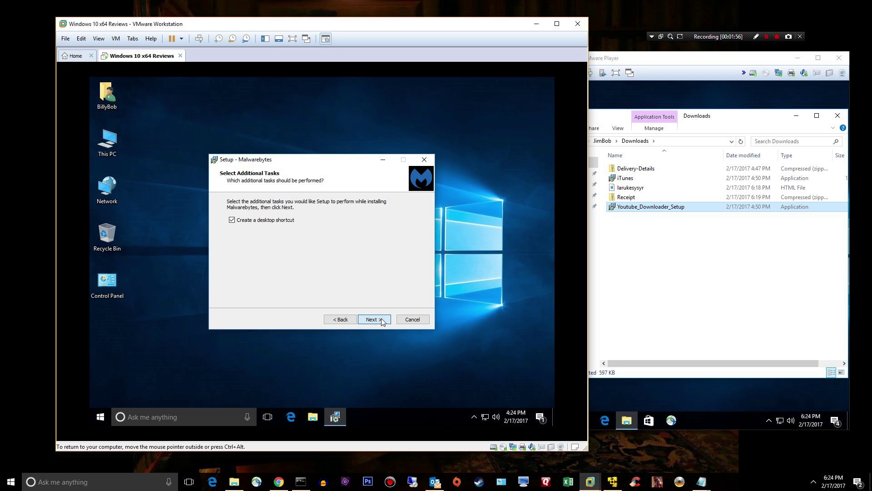
pyautogui.click(382, 320)
pyautogui.click(382, 321)
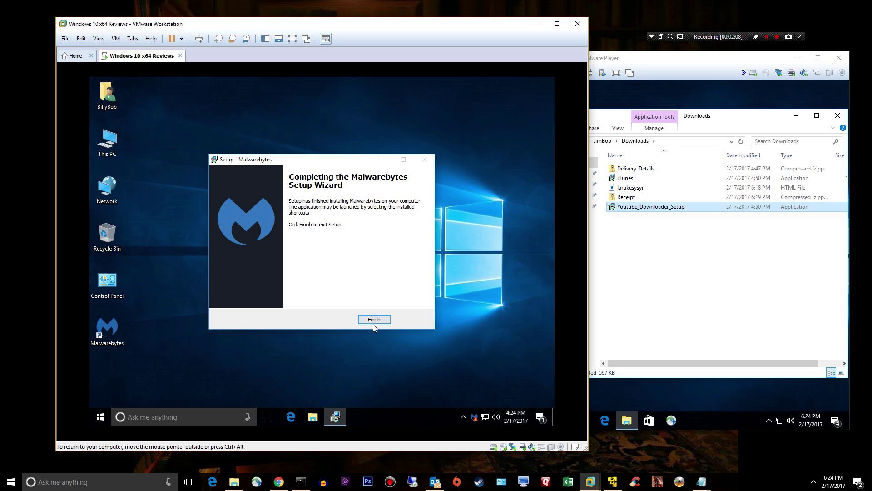
pyautogui.click(372, 318)
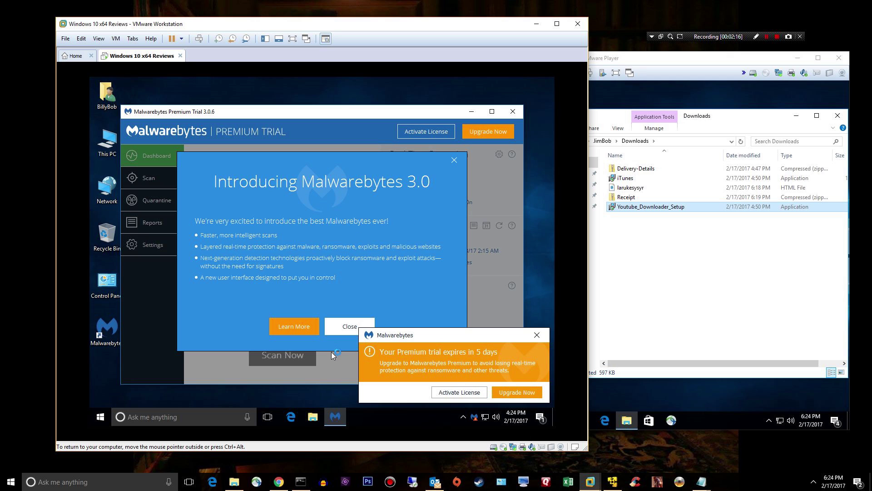
# Dismiss the trial-expiry notice and the Introducing Malwarebytes 3.0 dialog
pyautogui.click(537, 337)
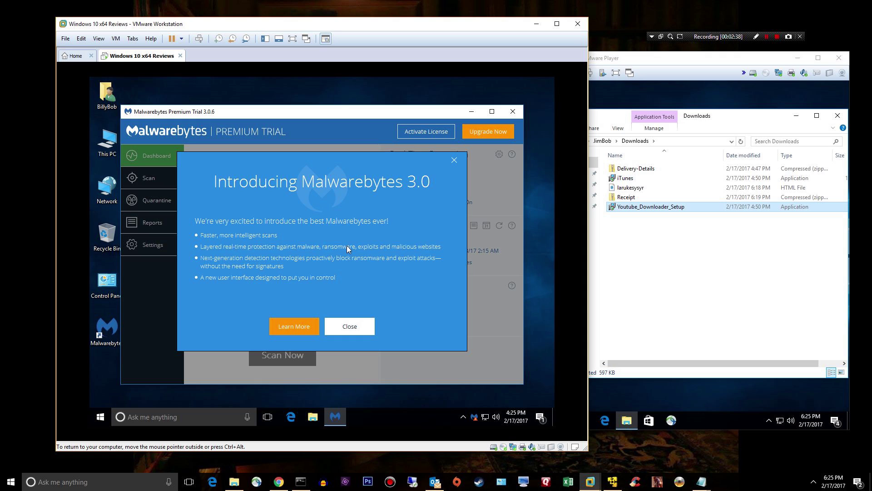
pyautogui.click(358, 327)
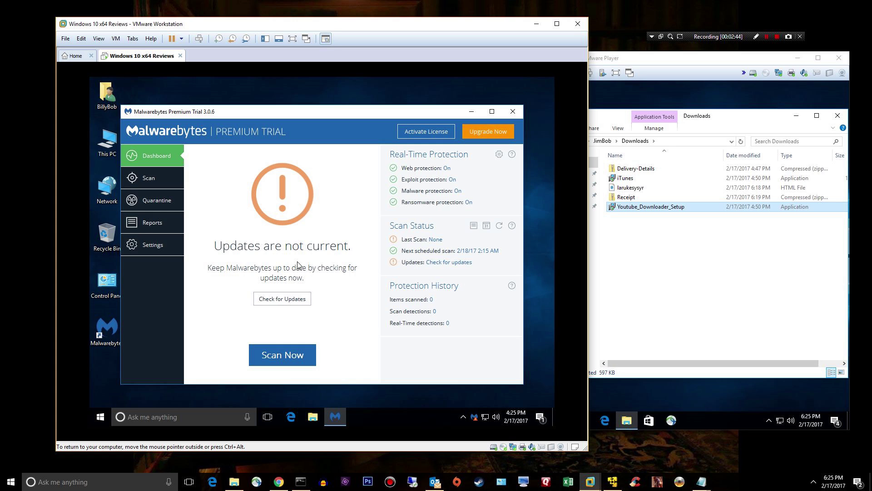
# Update the protection definitions from the Dashboard, then go to the scan methods page
pyautogui.click(284, 299)
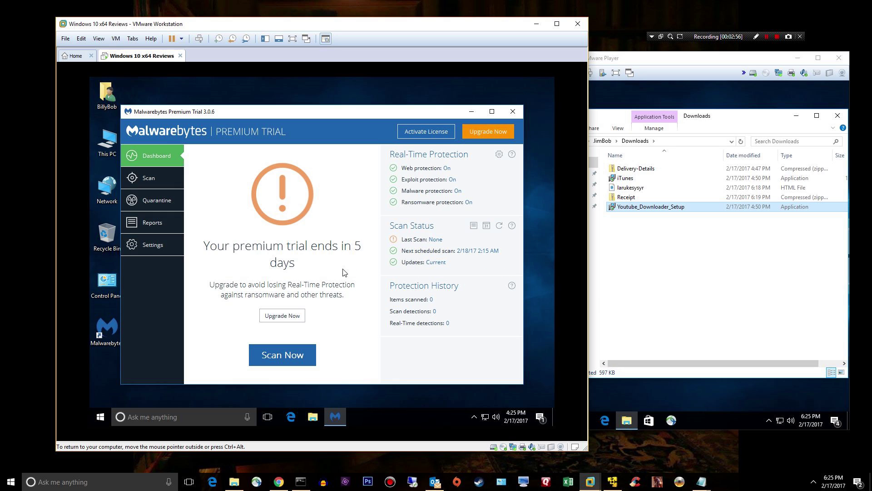
pyautogui.click(157, 179)
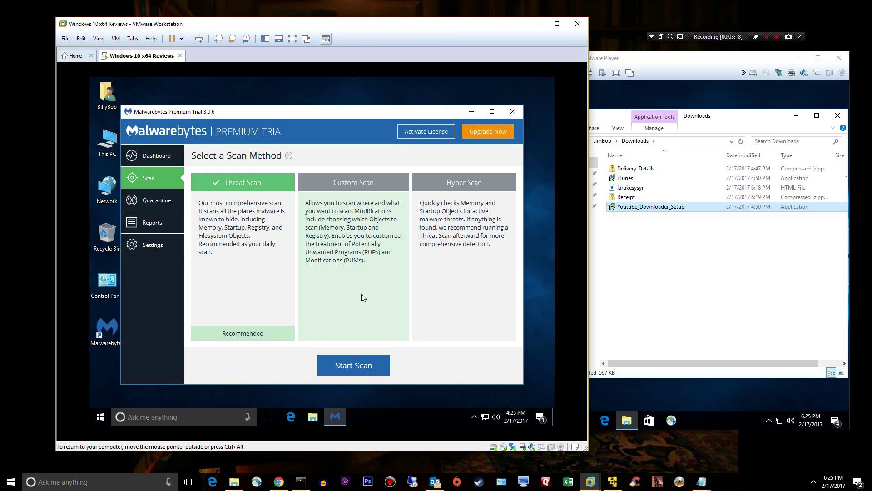
# Configure a Custom Scan with rootkits and the C: drive, then view the empty Quarantine and Reports
pyautogui.click(373, 272)
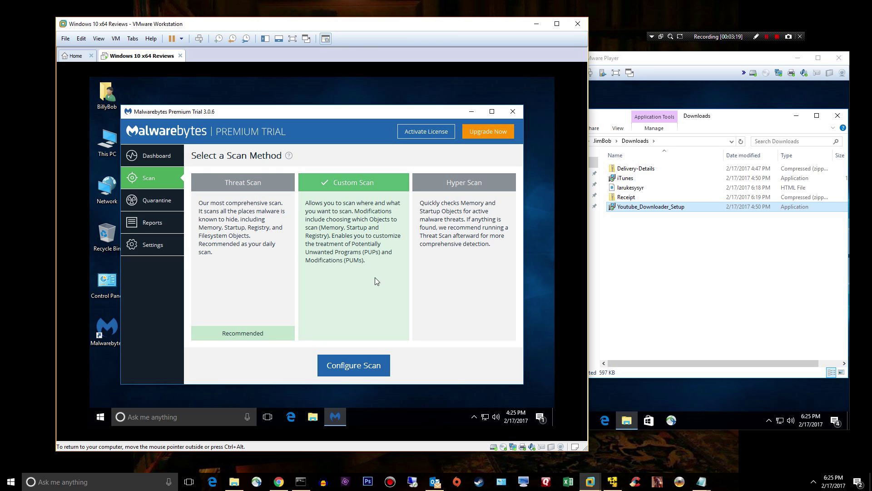
pyautogui.click(344, 369)
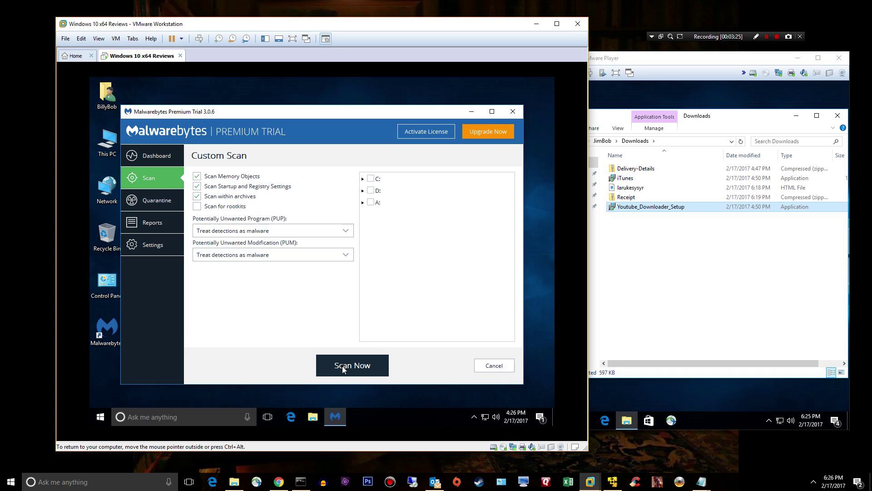
pyautogui.click(197, 206)
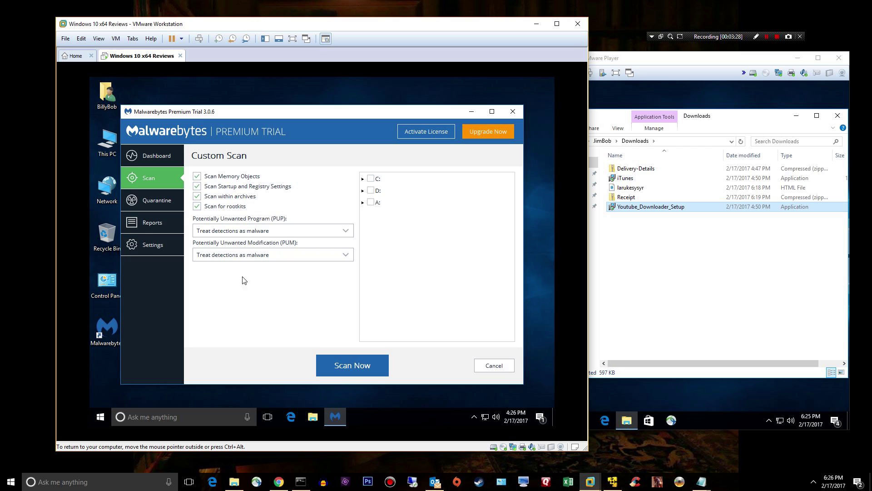
pyautogui.click(370, 179)
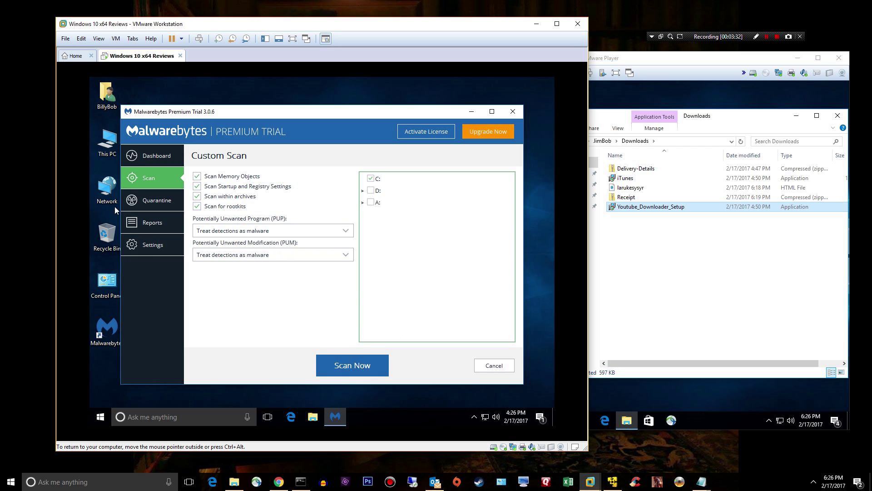
pyautogui.click(132, 204)
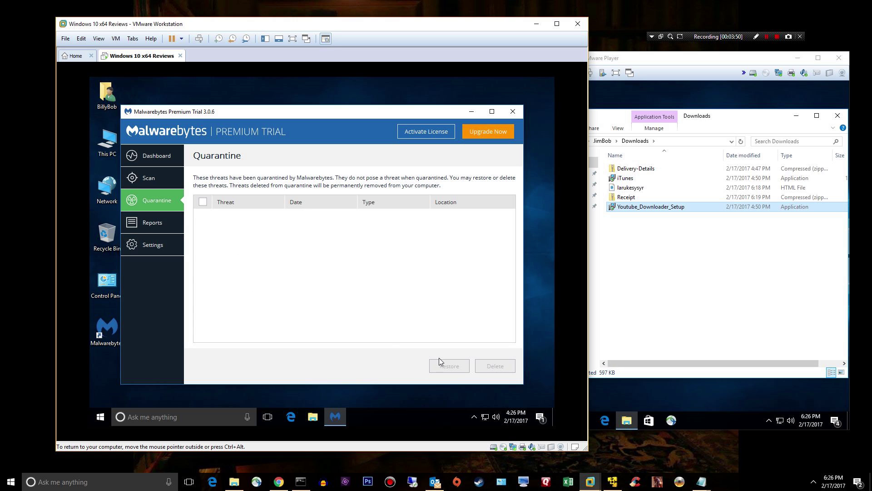
pyautogui.click(148, 222)
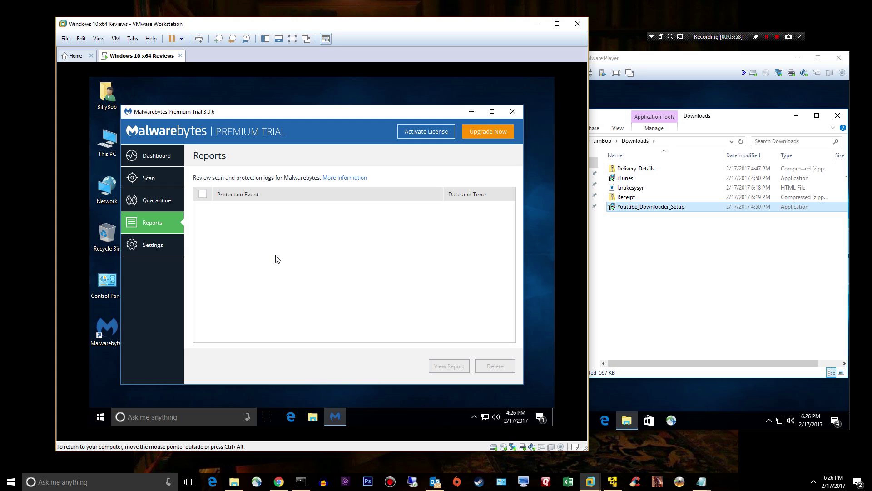
# Turn on Scan for rootkits in the Protection settings
pyautogui.click(173, 251)
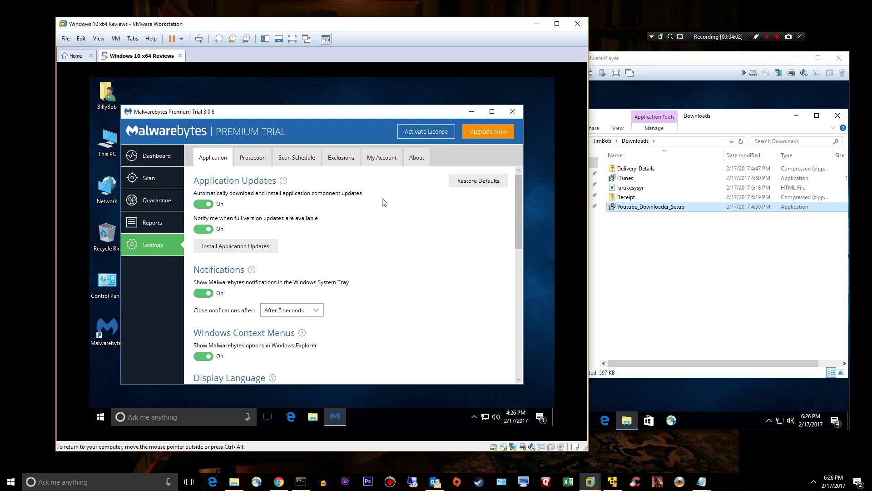
pyautogui.scroll(-4, 383, 202)
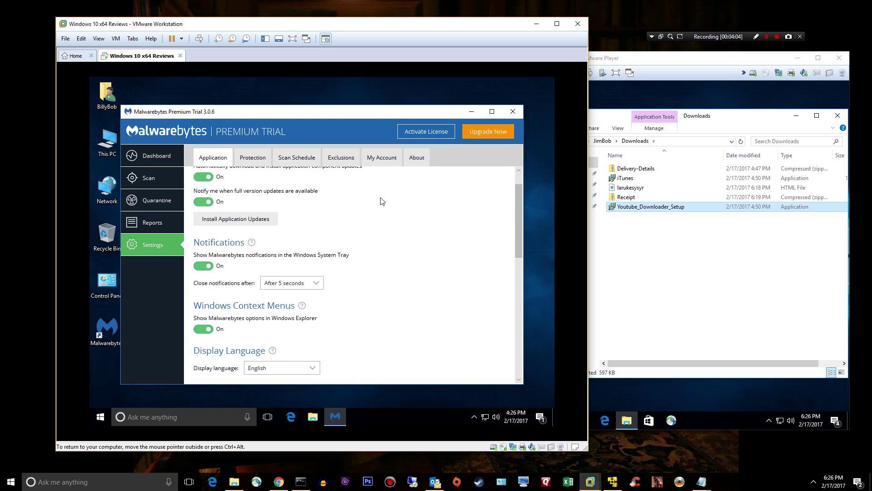
pyautogui.scroll(-4, 370, 208)
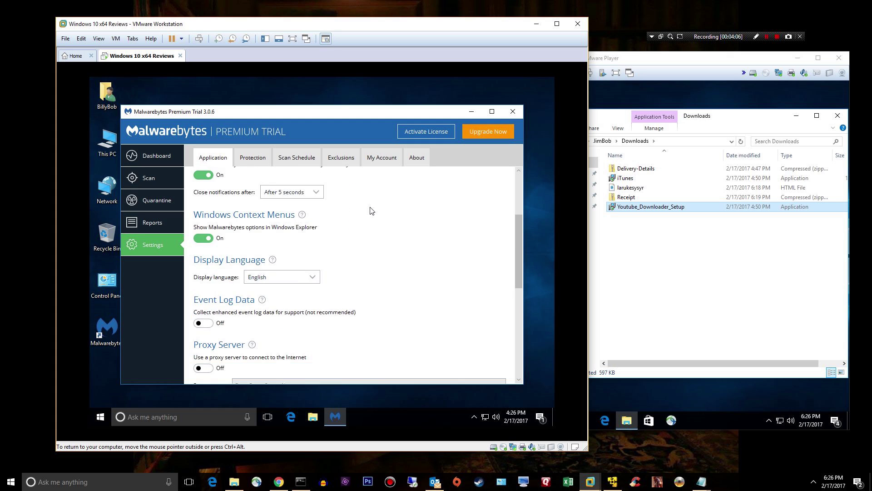
pyautogui.scroll(-2, 364, 209)
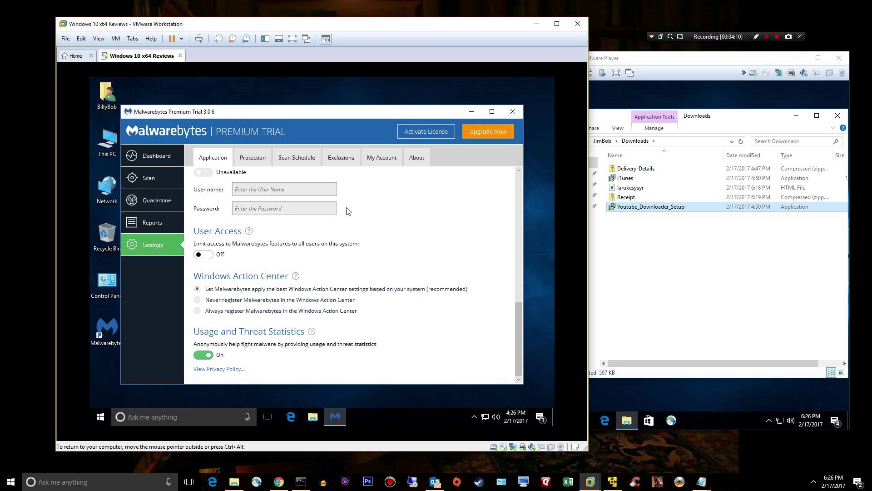
pyautogui.scroll(2, 348, 211)
pyautogui.click(251, 160)
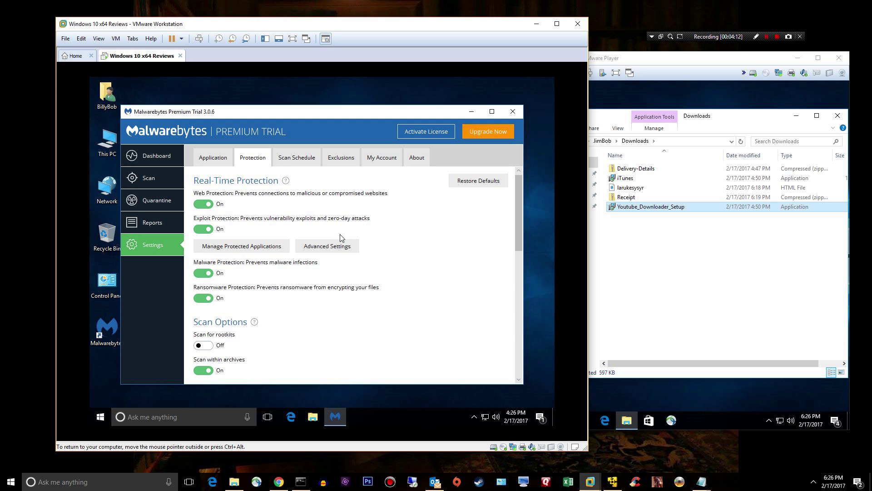
pyautogui.scroll(-3, 336, 237)
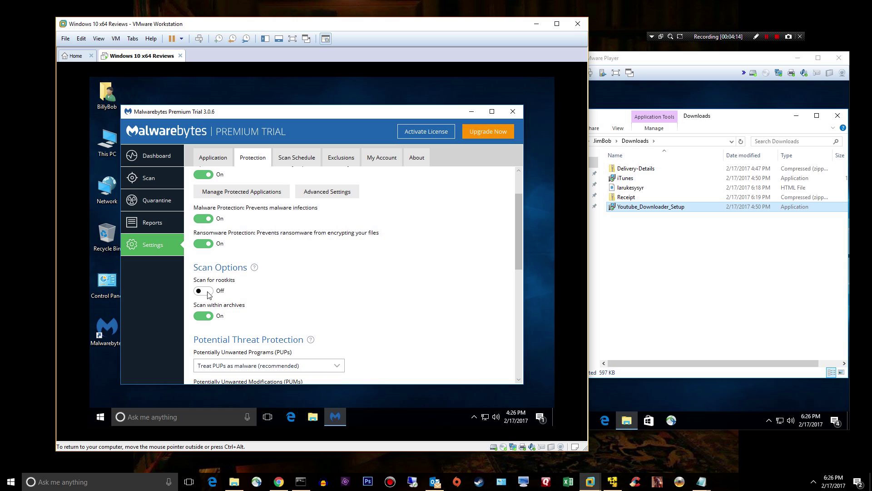
pyautogui.click(203, 291)
# Turn on Enable self-protection module early start
pyautogui.scroll(-2, 355, 261)
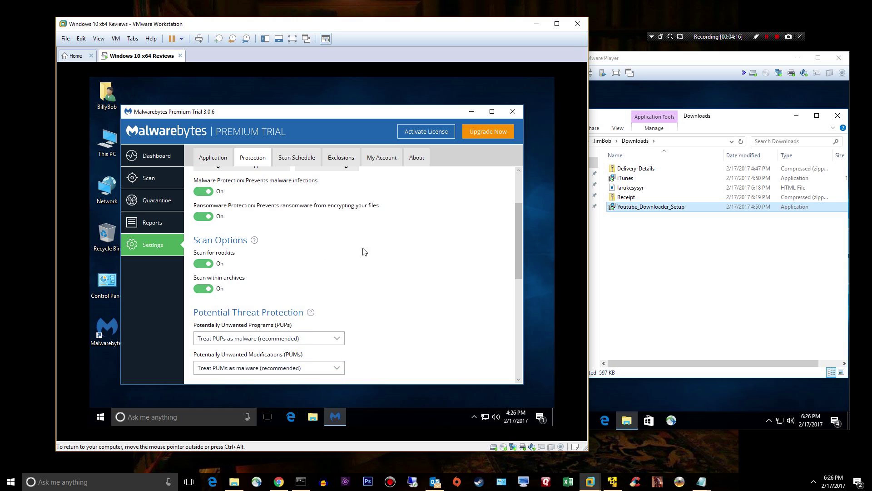
pyautogui.scroll(-3, 365, 248)
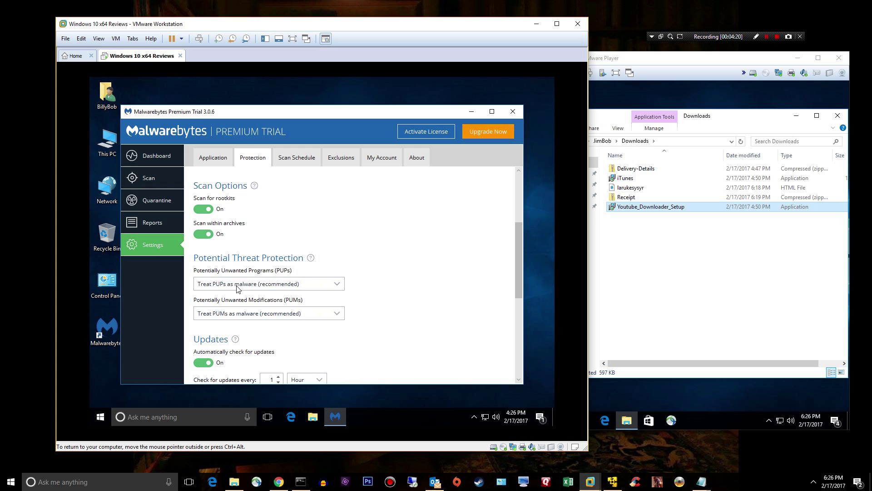
pyautogui.scroll(-2, 367, 273)
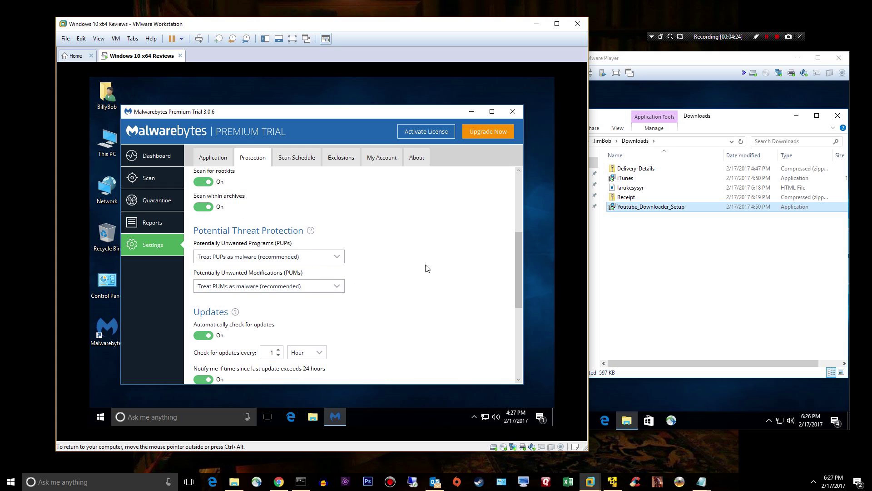
pyautogui.scroll(-5, 432, 269)
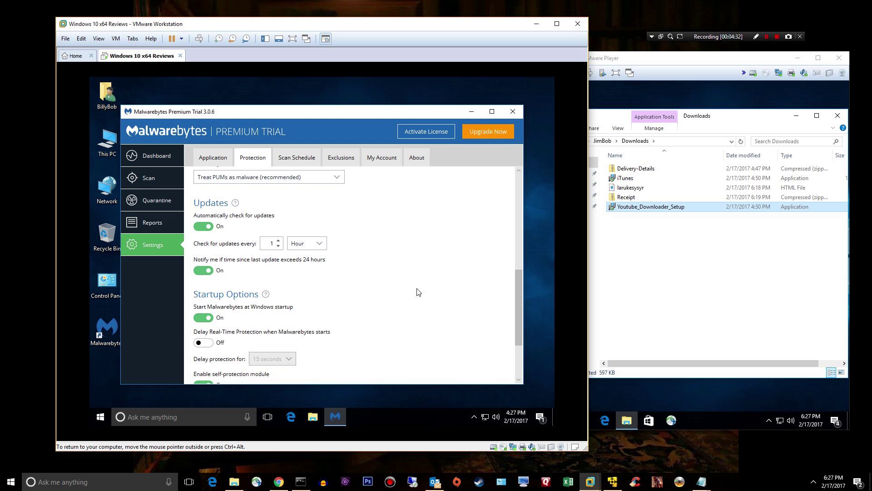
pyautogui.scroll(-1, 418, 293)
pyautogui.scroll(-2, 418, 293)
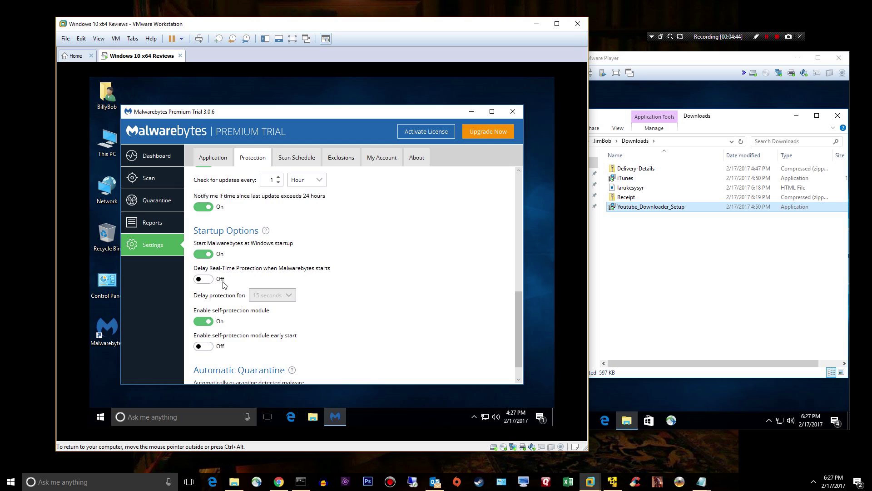
pyautogui.scroll(-1, 223, 284)
pyautogui.click(208, 325)
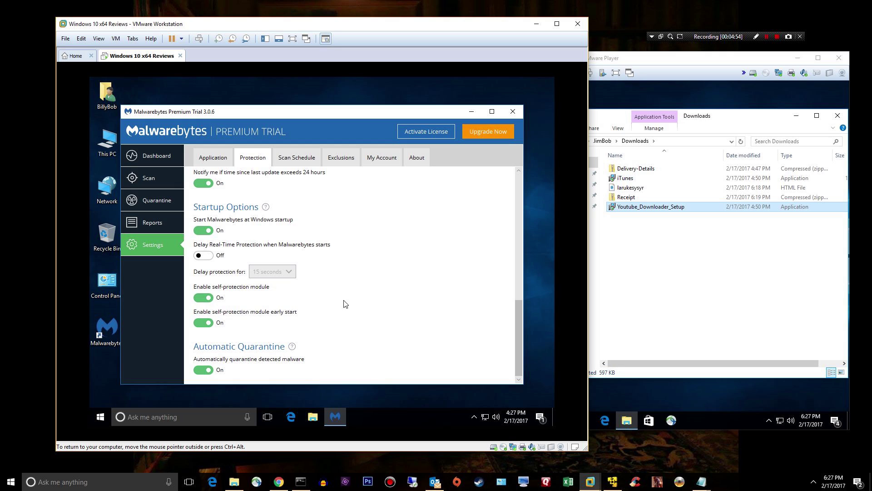
pyautogui.click(311, 162)
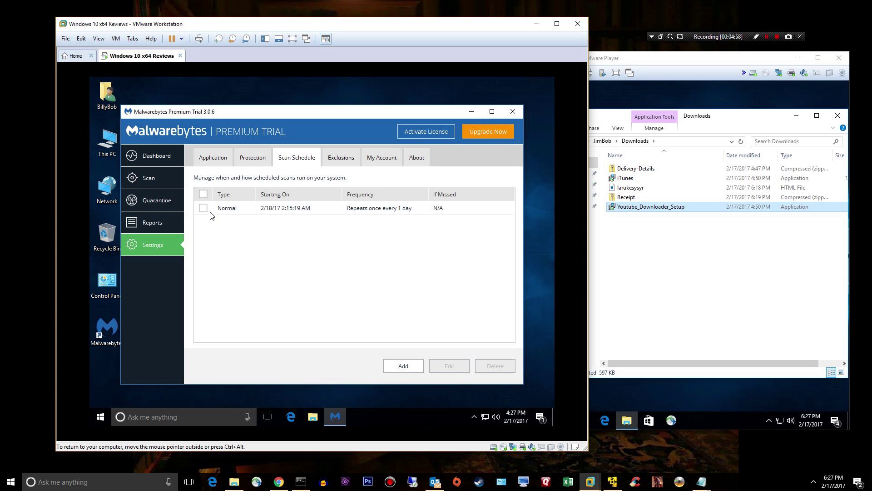
# Start a new scheduled scan, view its Advanced options, and cancel it
pyautogui.click(409, 370)
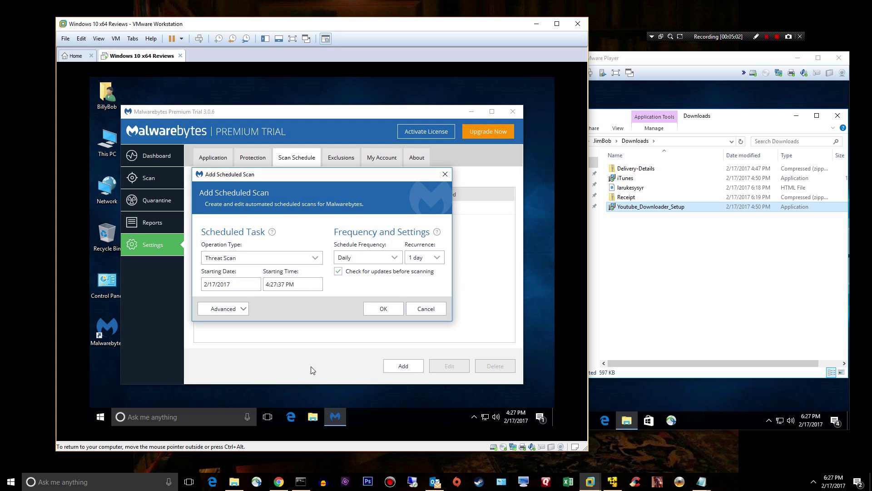
pyautogui.click(239, 314)
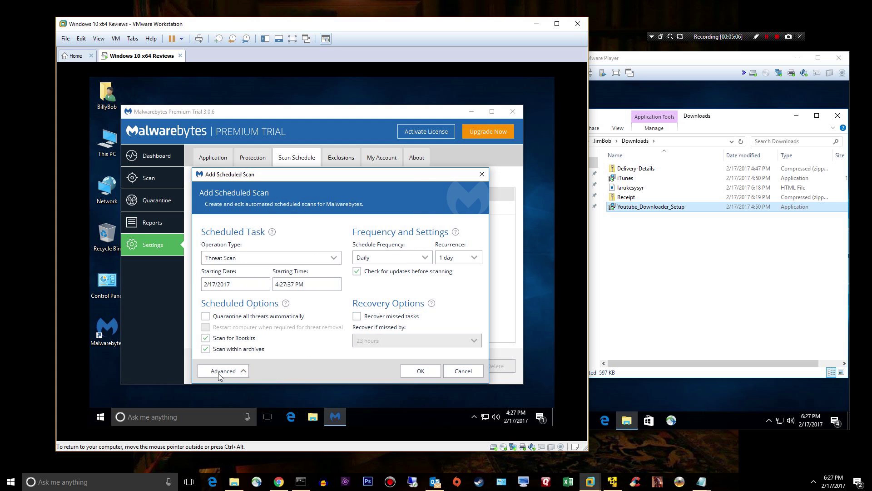
pyautogui.click(463, 370)
# Start adding an exclusion in the Exclusions list, then cancel the wizard
pyautogui.click(340, 157)
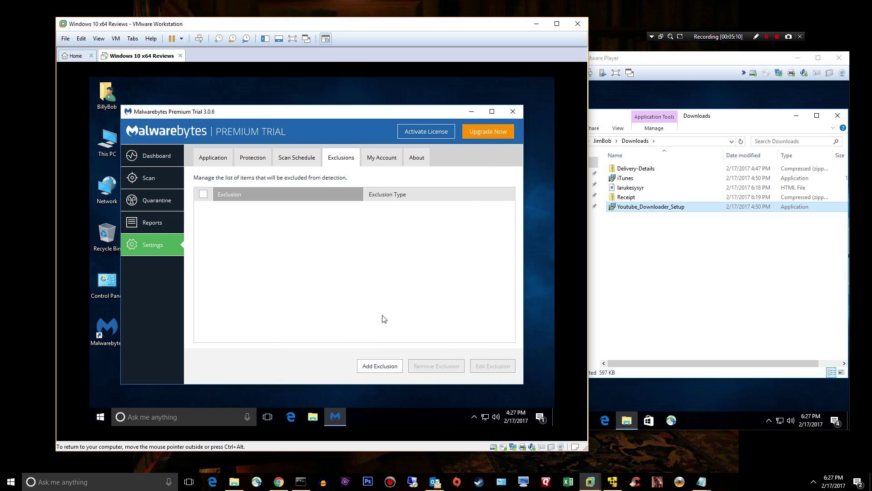
pyautogui.click(366, 368)
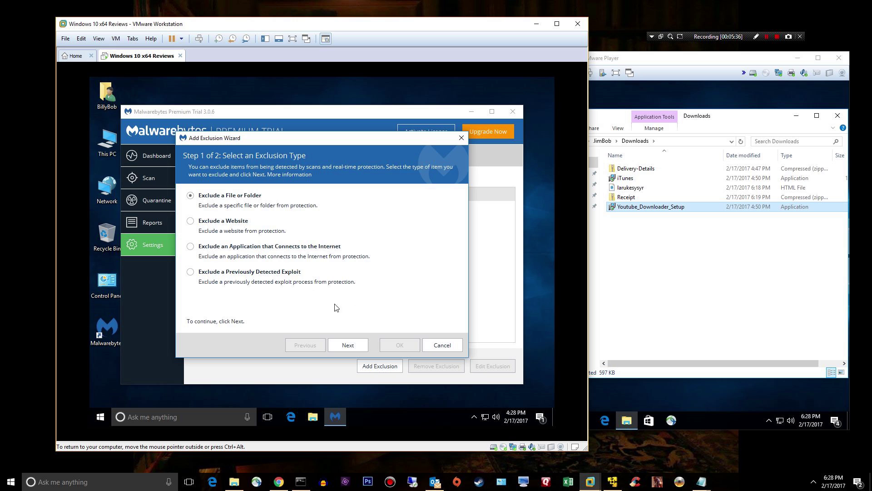
pyautogui.click(437, 345)
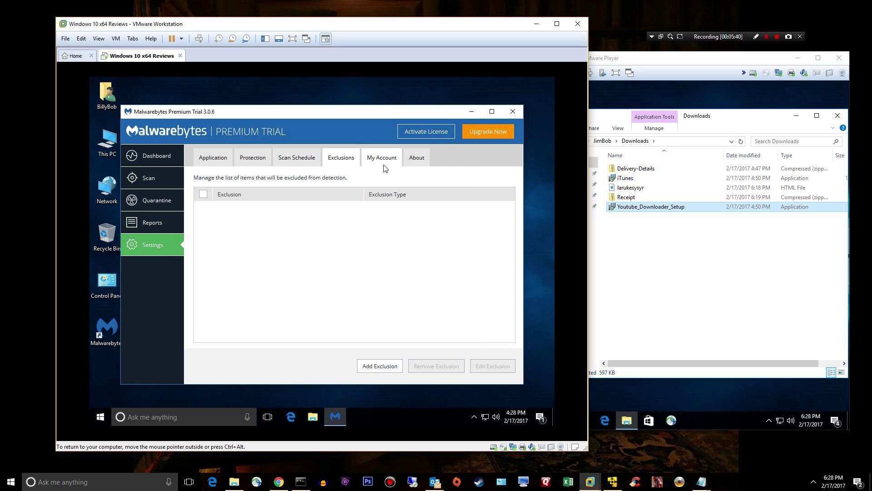
pyautogui.click(373, 165)
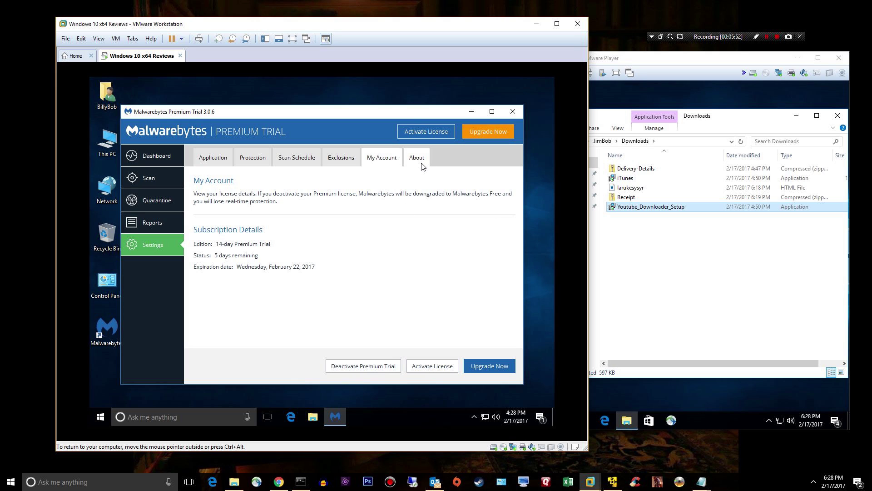
# Open the Upgrade Now store page in Edge, review the $39.99 one-year plan, and close it
pyautogui.click(484, 132)
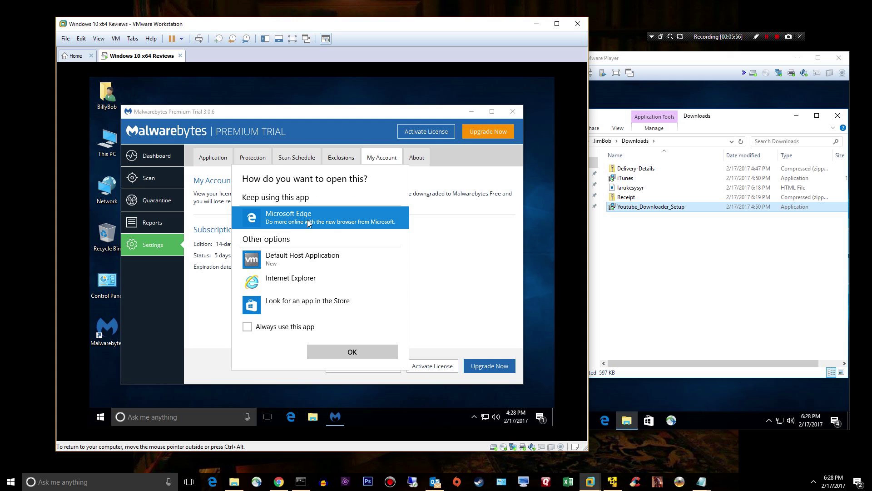
pyautogui.click(341, 361)
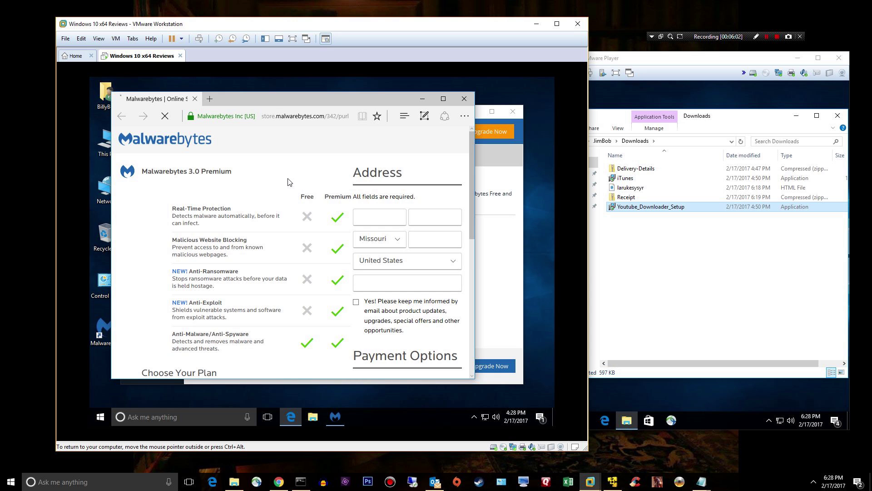
pyautogui.scroll(-2, 287, 182)
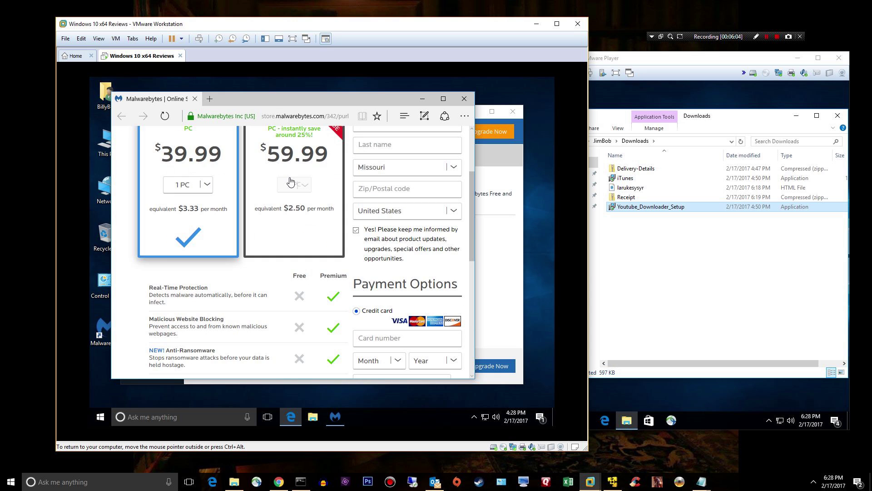
pyautogui.scroll(3, 429, 203)
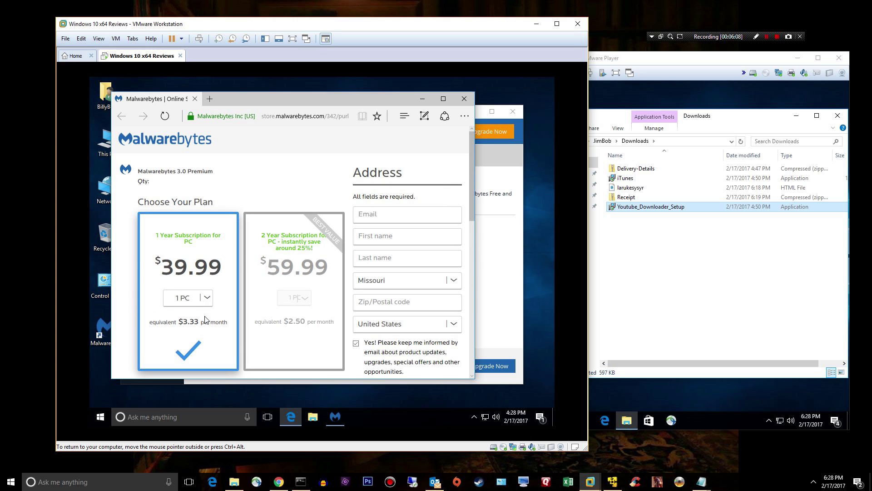
pyautogui.click(464, 99)
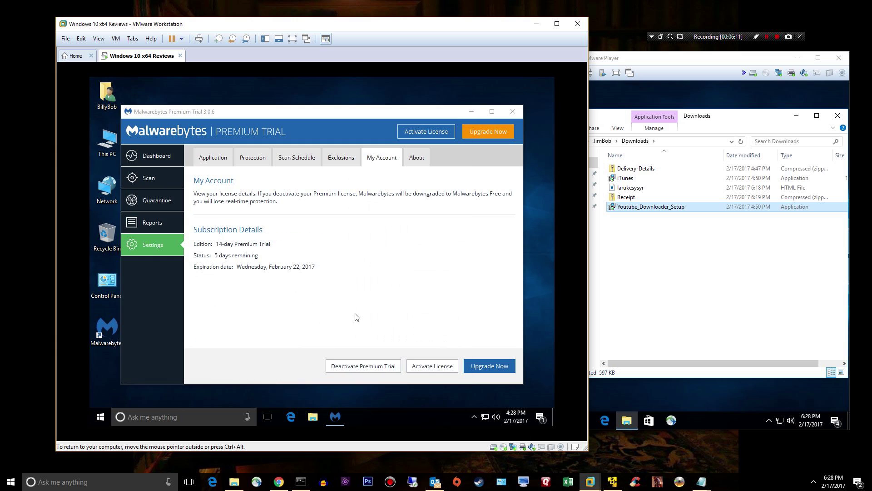
pyautogui.click(423, 212)
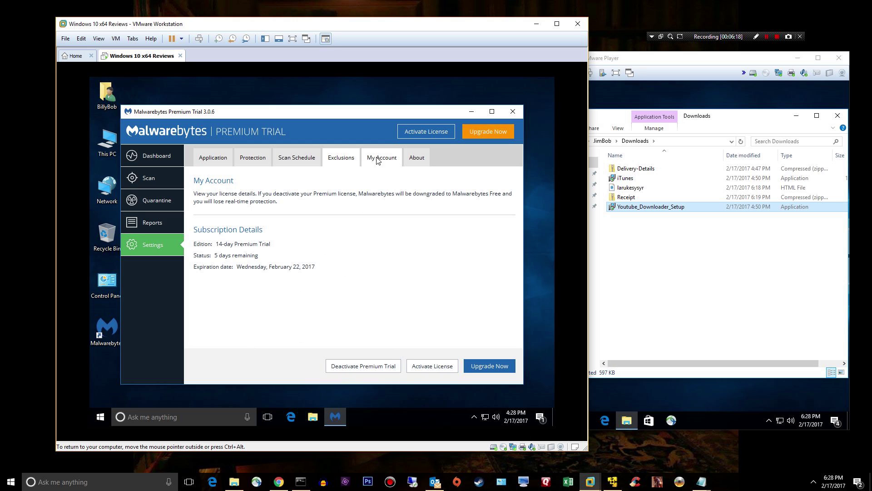
# Check version 3.0.6.1469 on the About page, return to the Dashboard, and close Malwarebytes
pyautogui.click(414, 162)
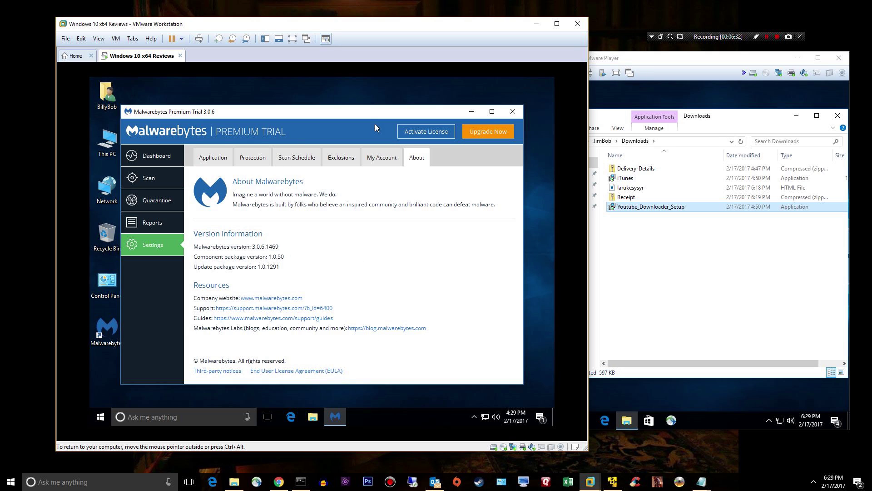
pyautogui.click(175, 153)
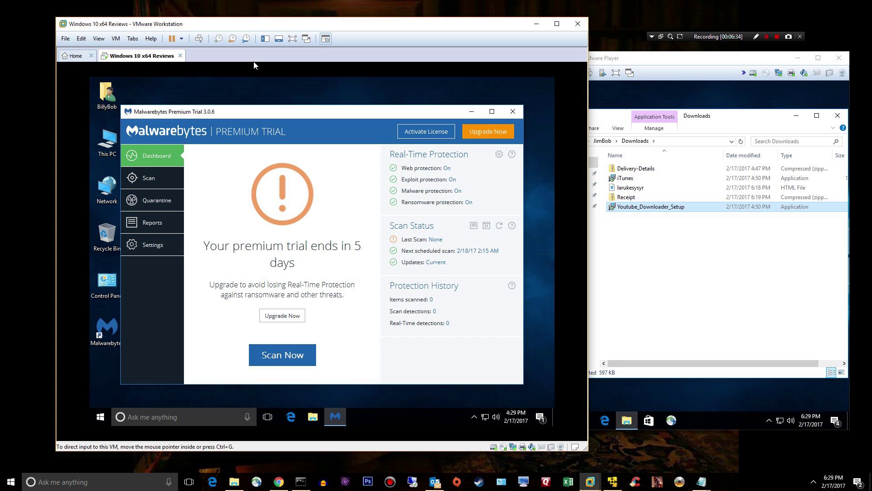
pyautogui.click(513, 113)
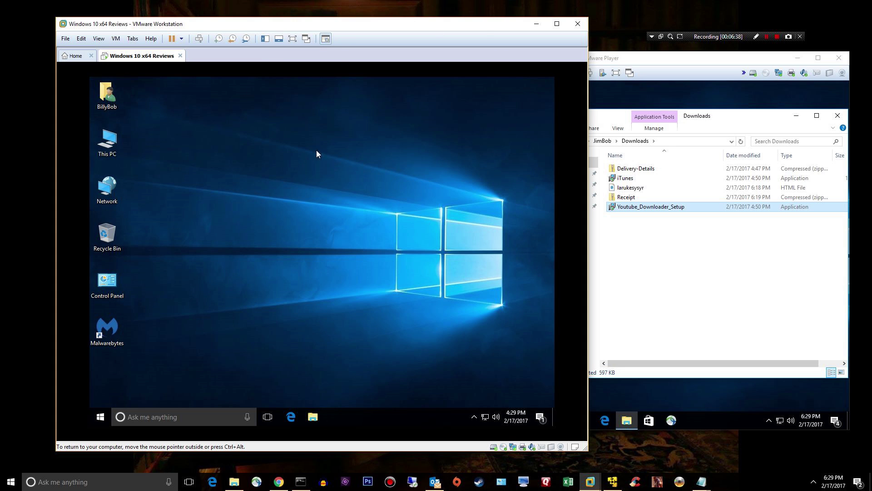
# Copy the Delivery-Details zip from the other VM's Downloads folder onto the Windows 10 VM desktop
pyautogui.click(687, 302)
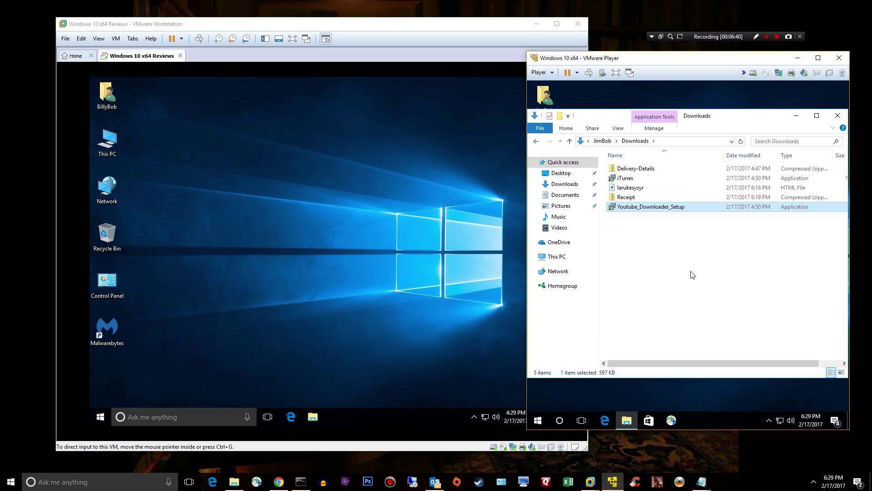
pyautogui.click(677, 276)
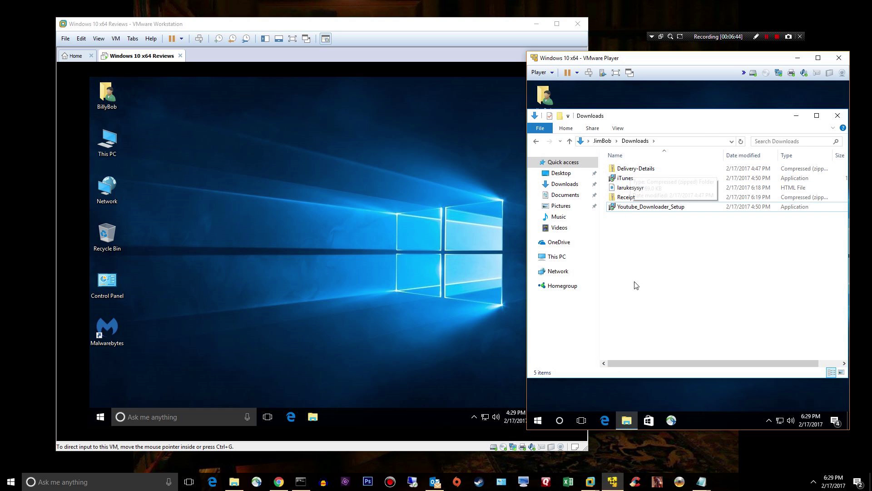
pyautogui.click(633, 170)
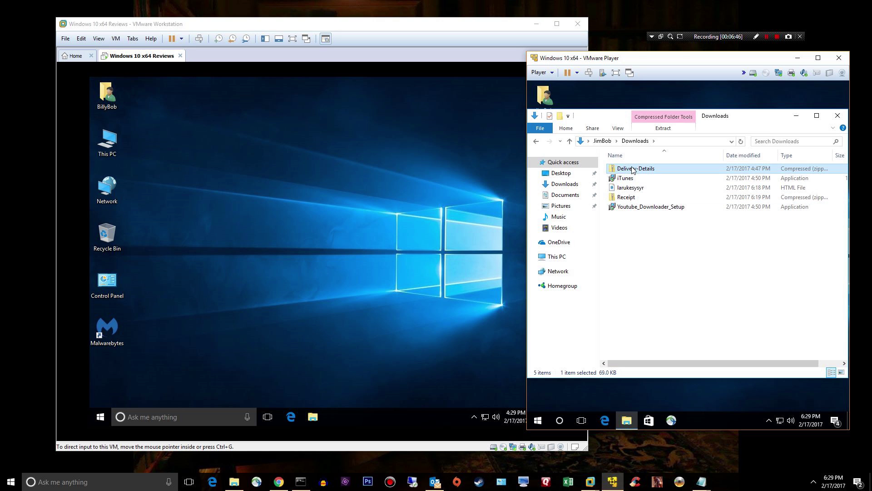
pyautogui.moveTo(633, 169); pyautogui.dragTo(197, 169)
pyautogui.moveTo(321, 156); pyautogui.dragTo(320, 158)
pyautogui.click(358, 229)
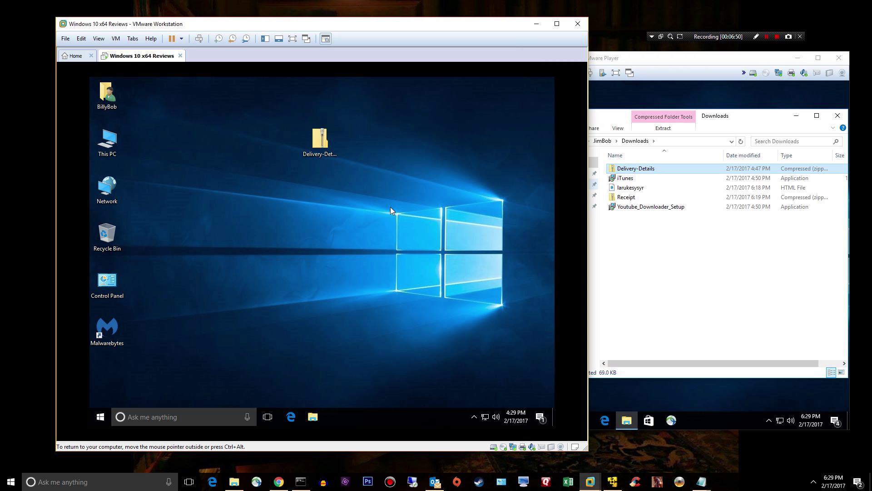
# Extract Delivery-Details.js from the zip onto the desktop and close the zip's window
pyautogui.doubleClick(320, 146)
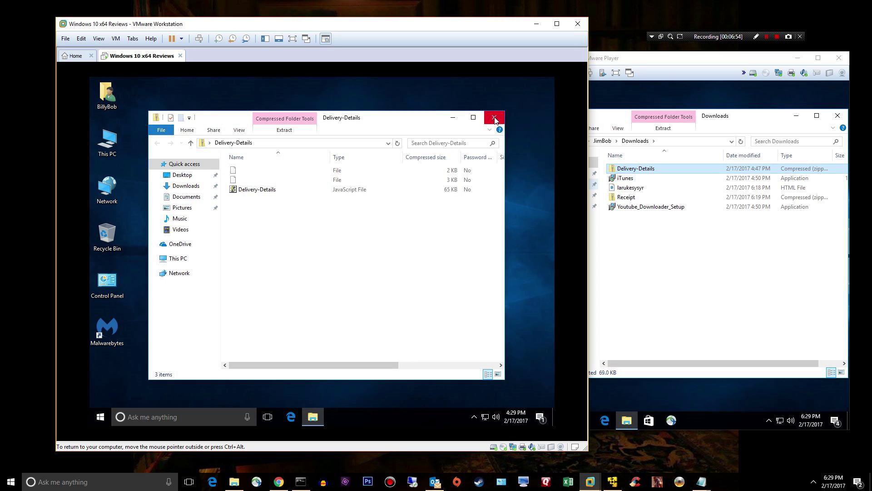
pyautogui.moveTo(240, 189); pyautogui.dragTo(553, 170)
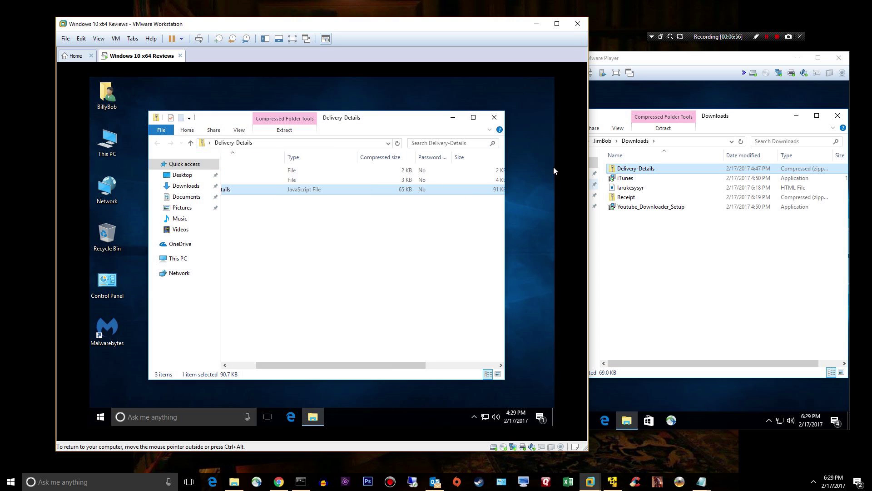
pyautogui.moveTo(484, 196); pyautogui.dragTo(272, 92)
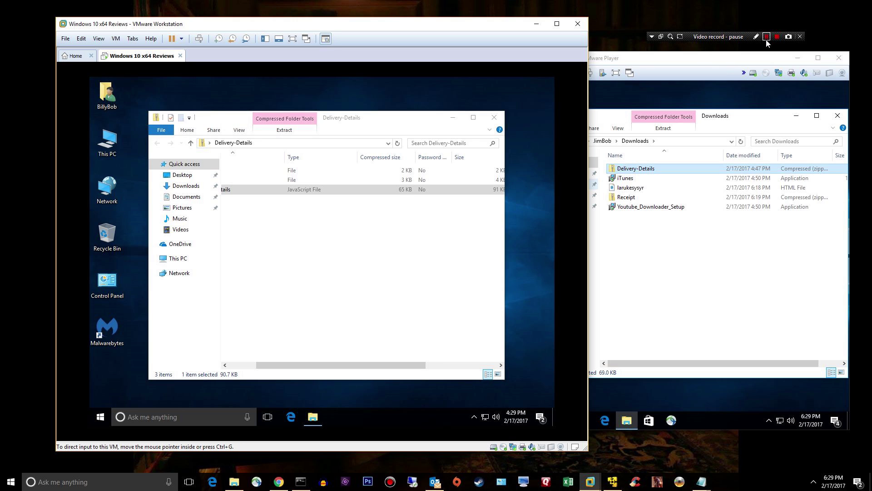
pyautogui.click(766, 37)
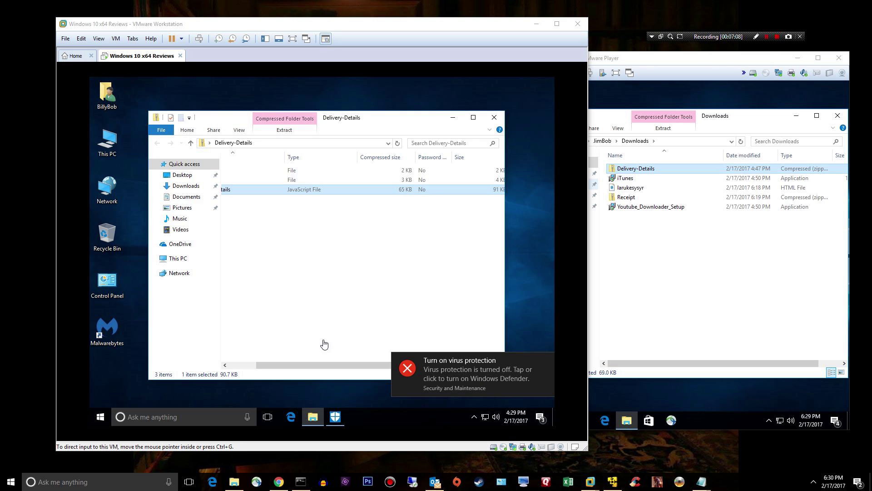
pyautogui.hscroll(-2, 326, 364)
pyautogui.hscroll(2, 272, 364)
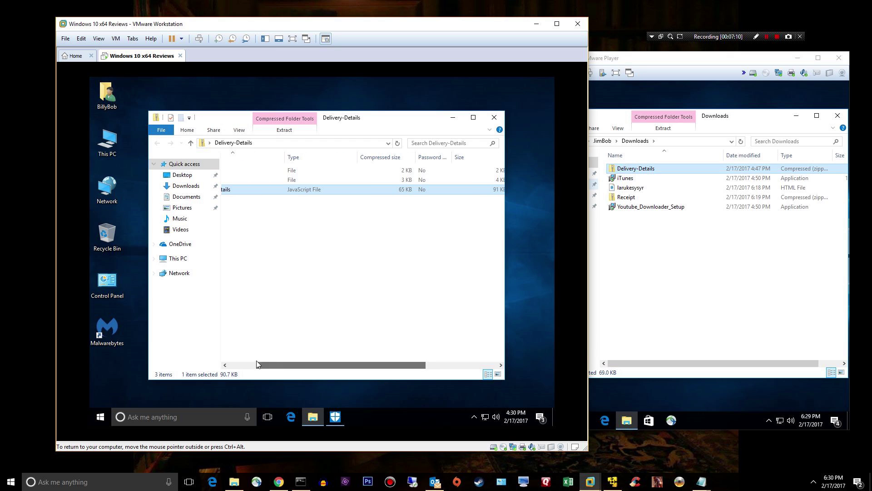
pyautogui.hscroll(-2, 296, 364)
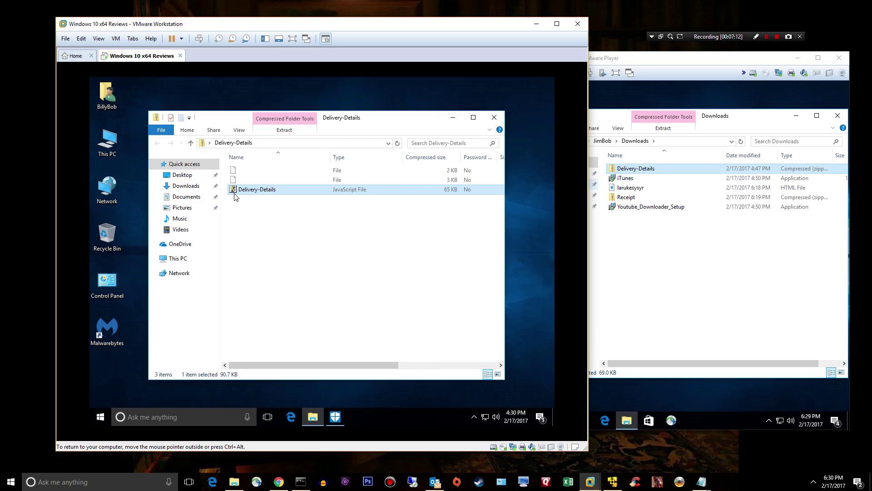
pyautogui.moveTo(235, 196); pyautogui.dragTo(534, 141)
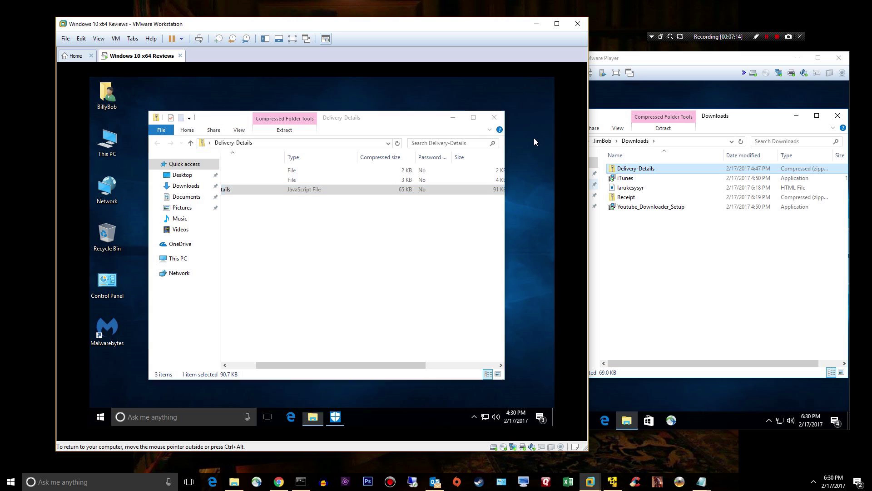
pyautogui.click(494, 117)
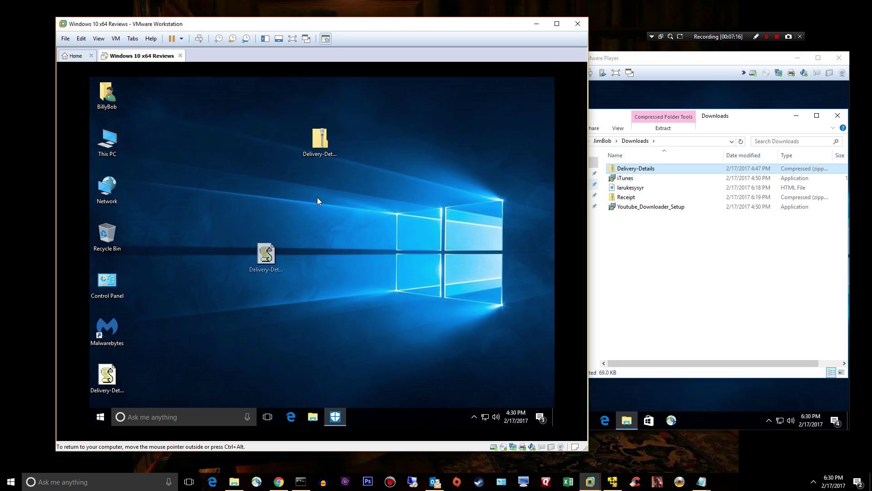
# Rearrange the two Delivery-Details icons on the desktop and select both
pyautogui.moveTo(353, 193); pyautogui.dragTo(283, 233)
pyautogui.click(313, 136)
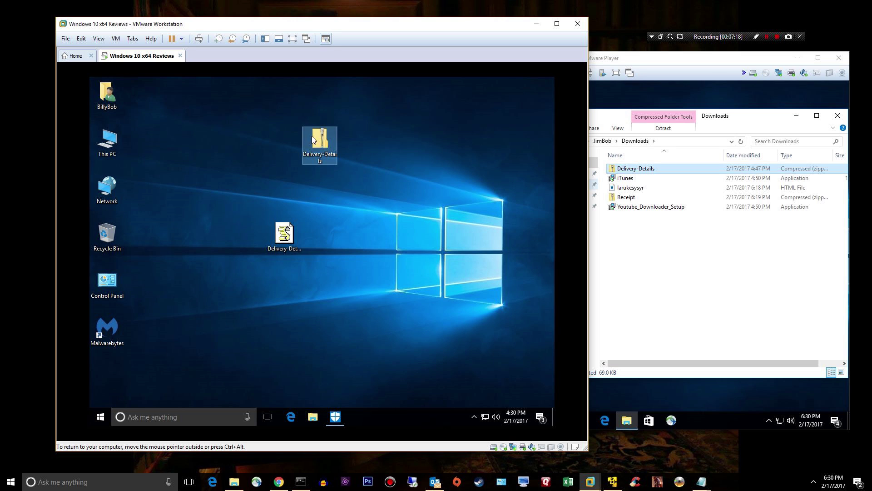
pyautogui.moveTo(313, 136); pyautogui.dragTo(215, 162)
pyautogui.moveTo(169, 97); pyautogui.dragTo(296, 227)
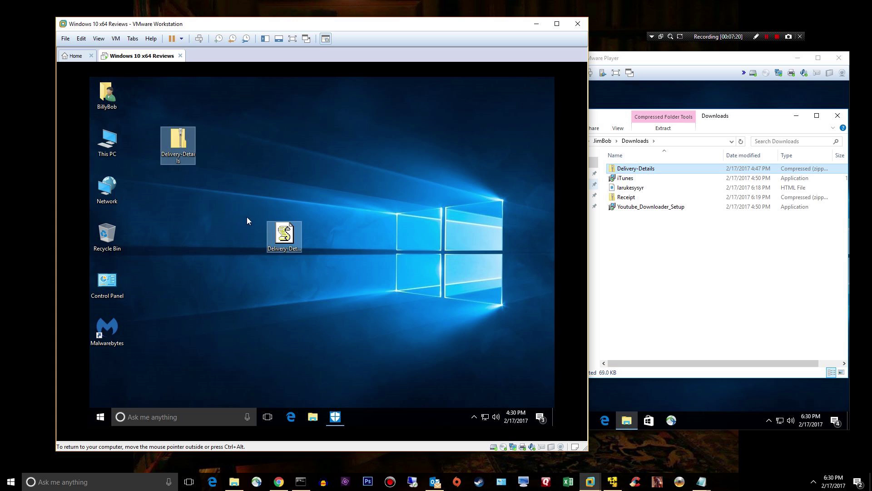
pyautogui.rightClick(169, 135)
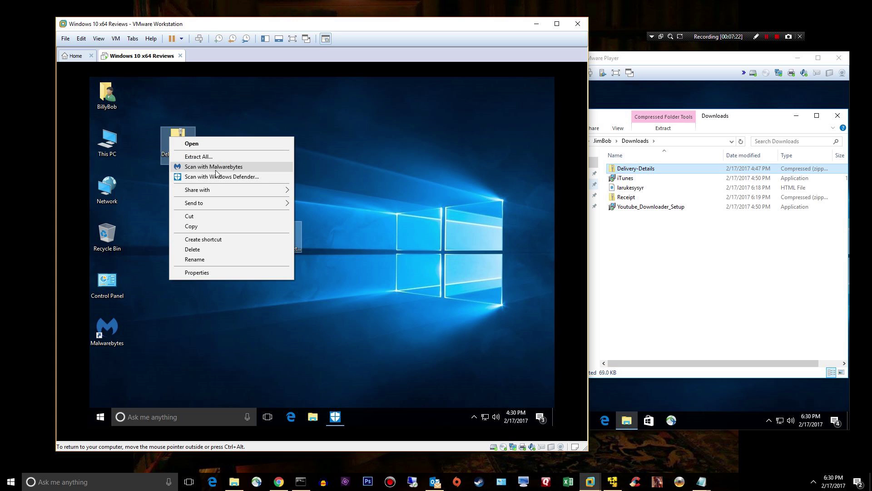
# Scan the Delivery-Details zip with Malwarebytes (0 threats) and rearrange the desktop icons
pyautogui.click(200, 167)
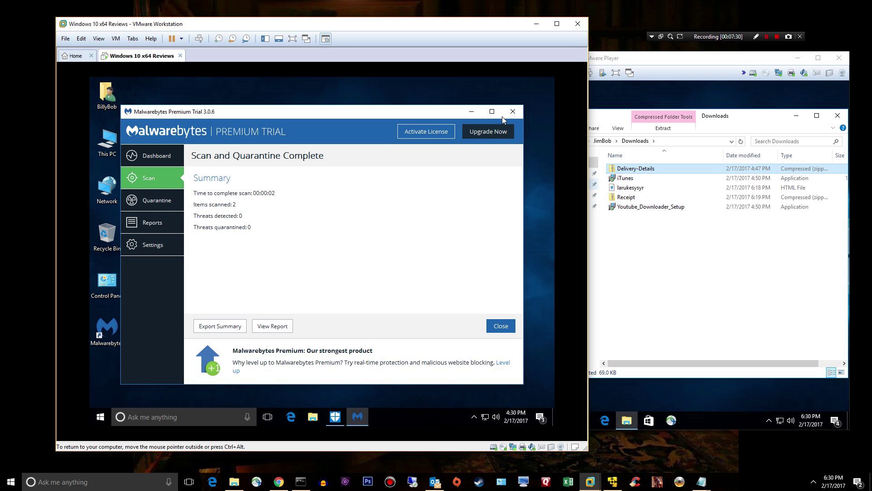
pyautogui.click(512, 111)
pyautogui.click(178, 145)
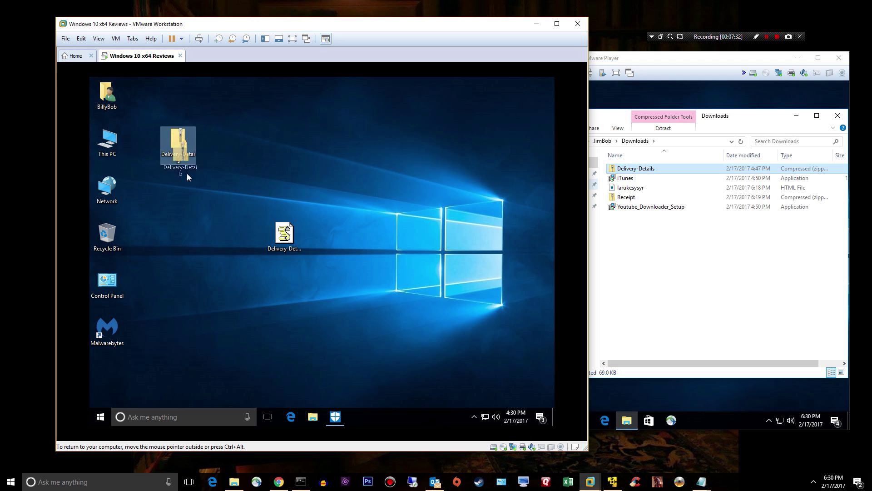
pyautogui.moveTo(256, 141); pyautogui.dragTo(212, 137)
pyautogui.moveTo(284, 233); pyautogui.dragTo(371, 208)
# Delete the Delivery-Details zip into the Recycle Bin, leaving only the JavaScript file
pyautogui.click(208, 143)
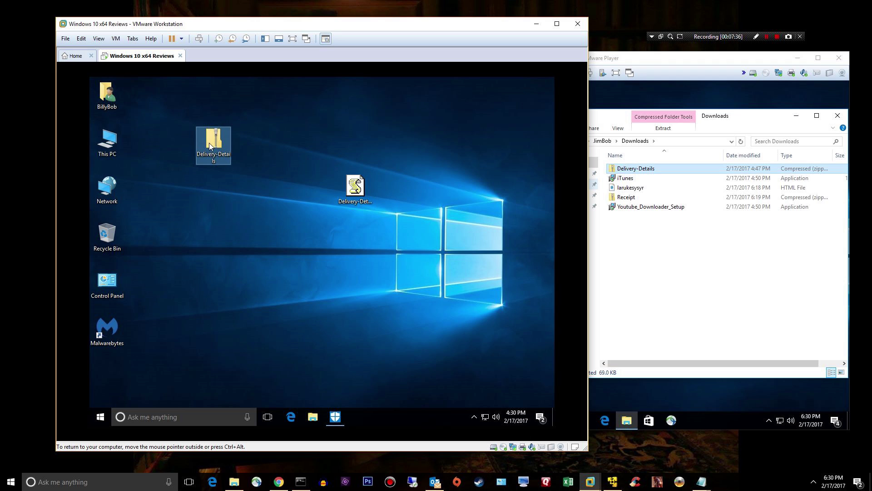
pyautogui.moveTo(207, 144); pyautogui.dragTo(108, 235)
pyautogui.moveTo(355, 186); pyautogui.dragTo(320, 182)
pyautogui.moveTo(318, 196)
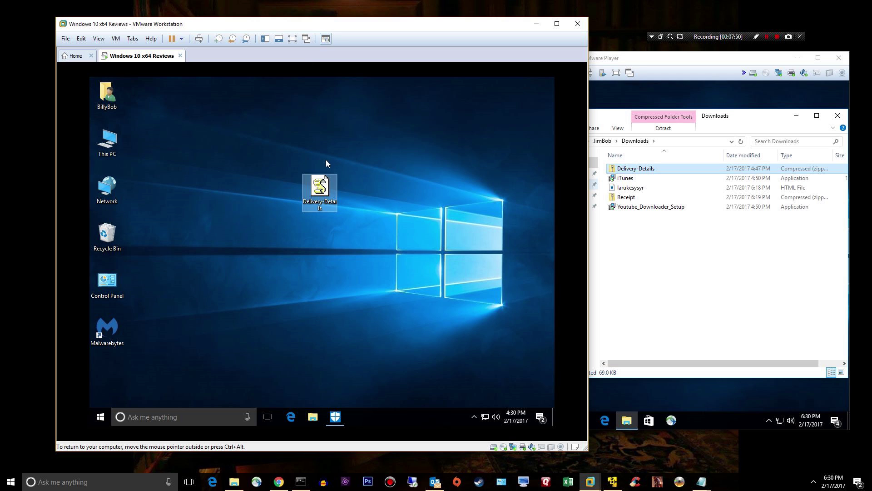
# Run Delivery-Details.js, triggering Malwarebytes' Website blocked alert for lookingpersonals.top on port 50295
pyautogui.rightClick(309, 193)
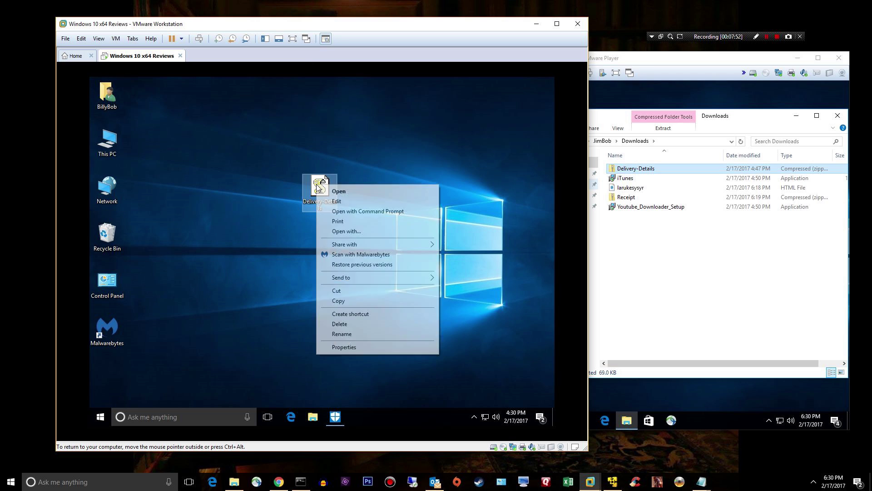
pyautogui.press('Escape')
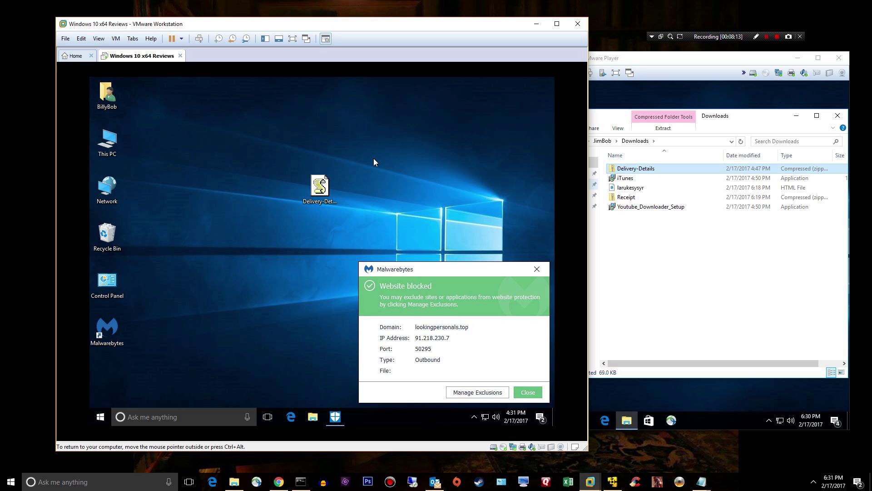
pyautogui.rightClick(397, 412)
# Show Task Manager's full Details view, widened to the Description column and sorted by User name
pyautogui.click(425, 368)
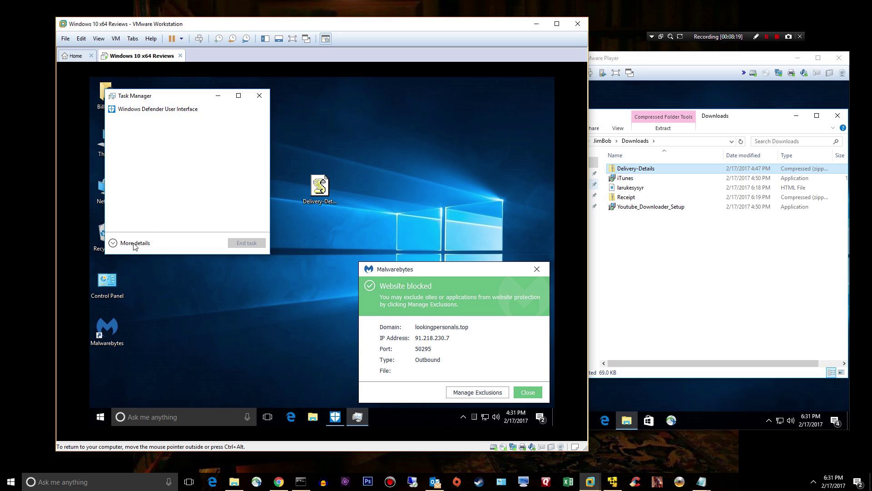
pyautogui.click(113, 243)
pyautogui.click(255, 119)
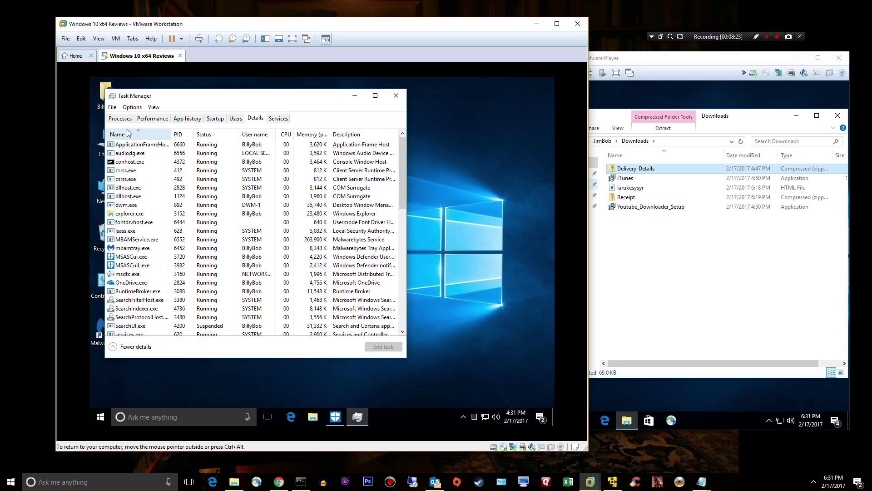
pyautogui.moveTo(172, 130); pyautogui.dragTo(217, 132)
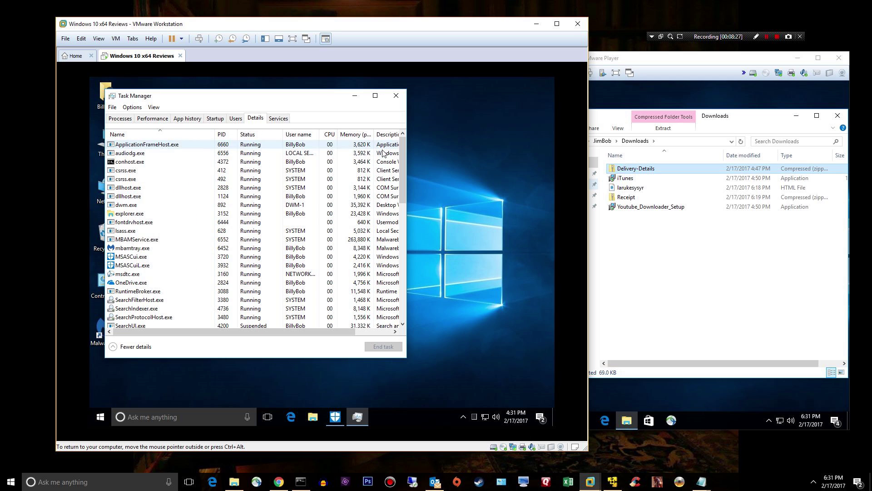
pyautogui.moveTo(406, 146); pyautogui.dragTo(545, 145)
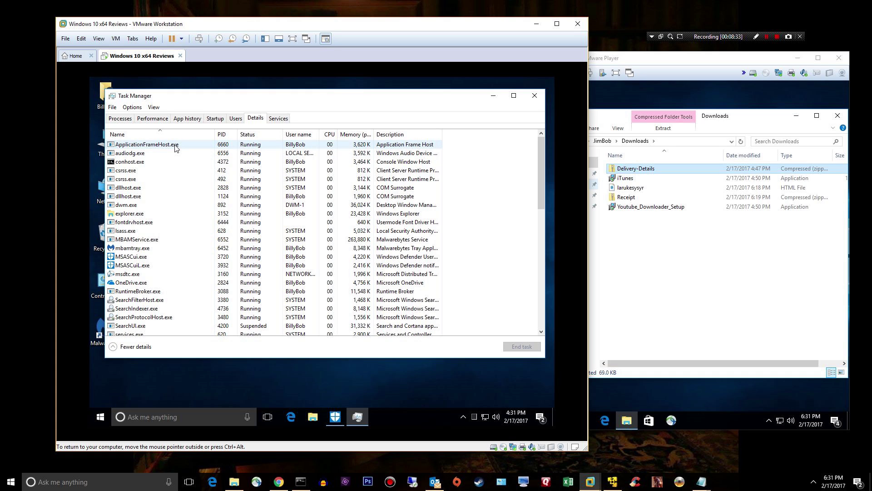
pyautogui.click(299, 135)
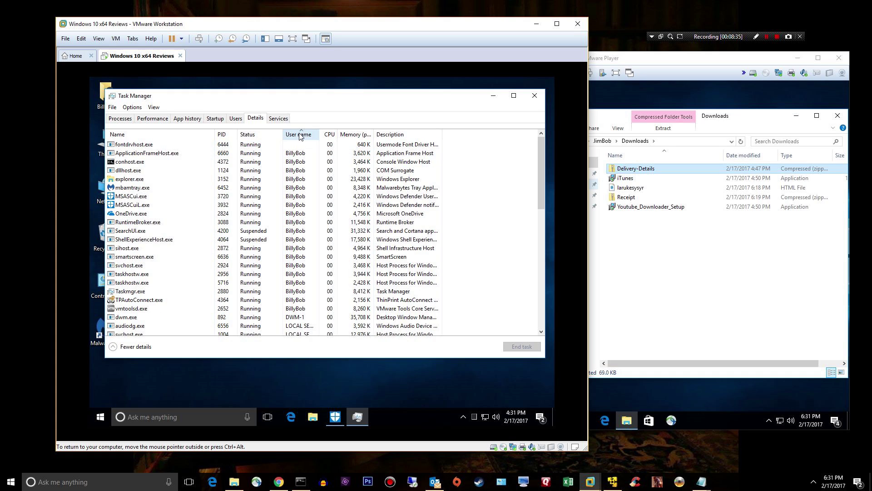
# Confirm ApplicationFrameHost.exe's System32 file carries a Microsoft Windows digital signature, then close the folder
pyautogui.click(151, 155)
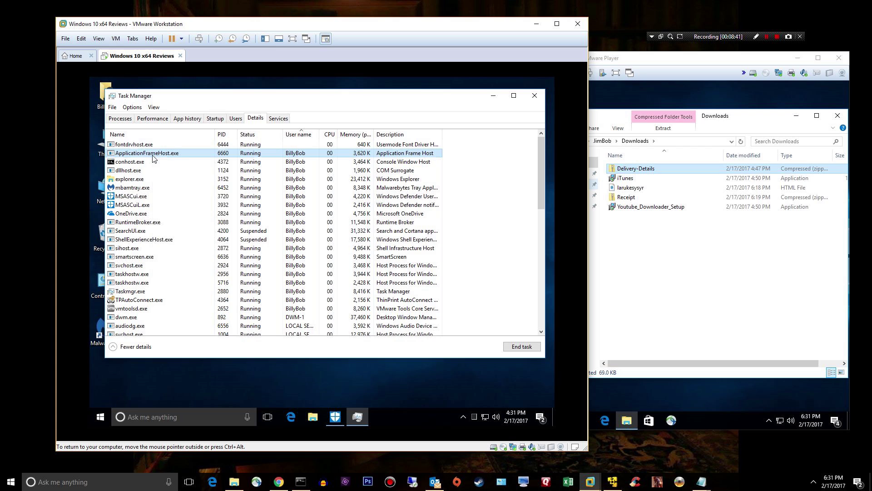
pyautogui.rightClick(153, 156)
pyautogui.moveTo(195, 185)
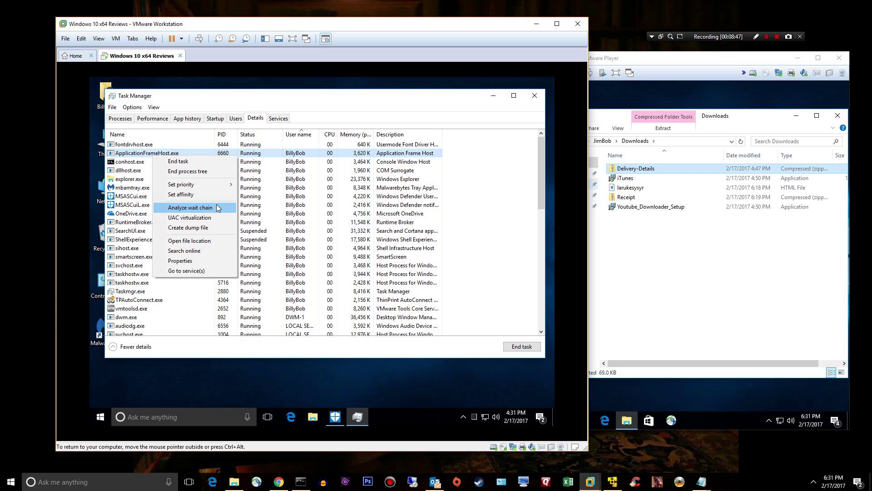
pyautogui.click(203, 238)
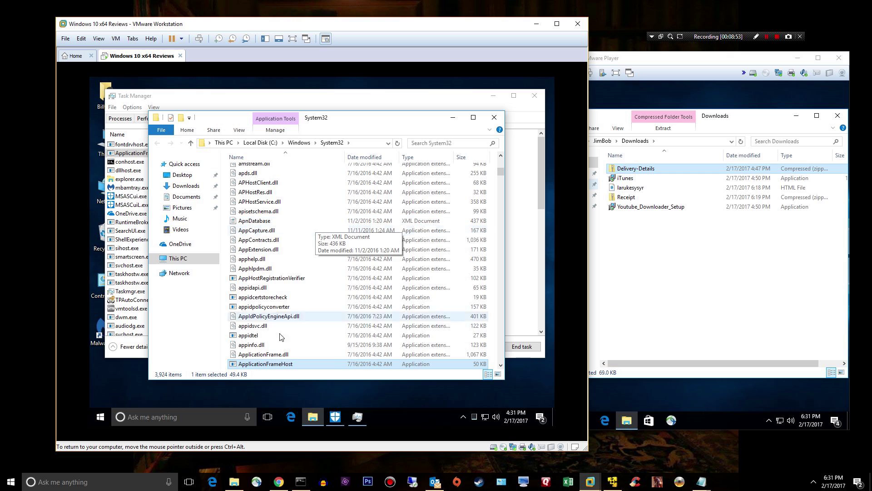
pyautogui.rightClick(265, 363)
pyautogui.click(293, 358)
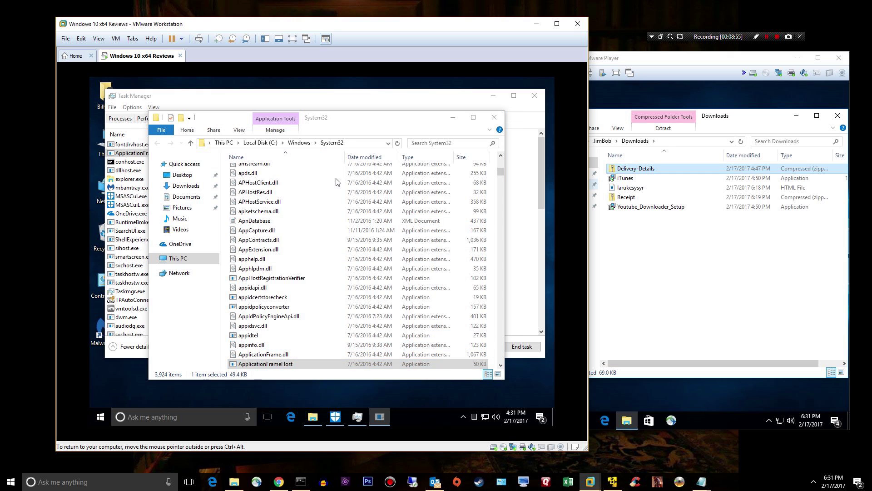
pyautogui.click(316, 195)
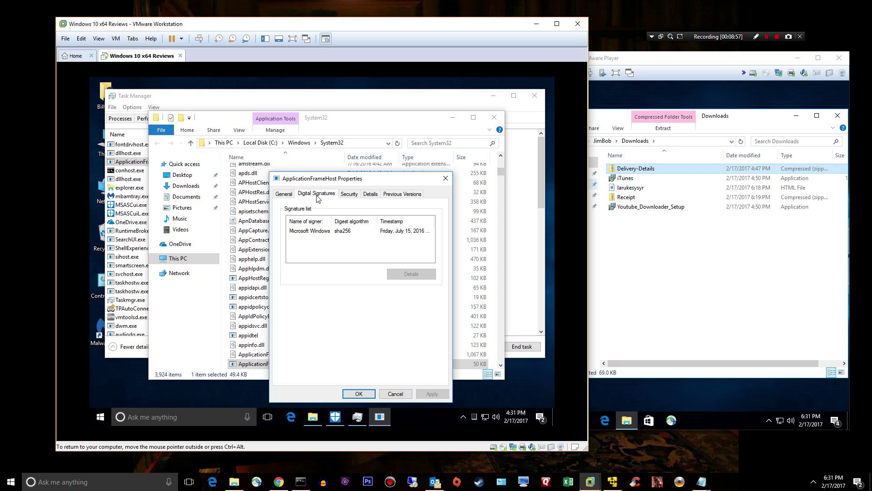
pyautogui.click(395, 393)
pyautogui.click(494, 117)
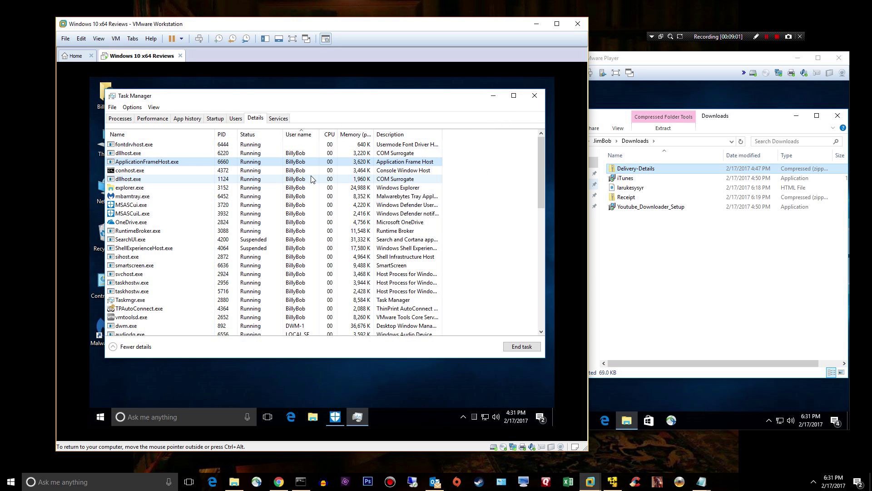
pyautogui.scroll(-3, 312, 179)
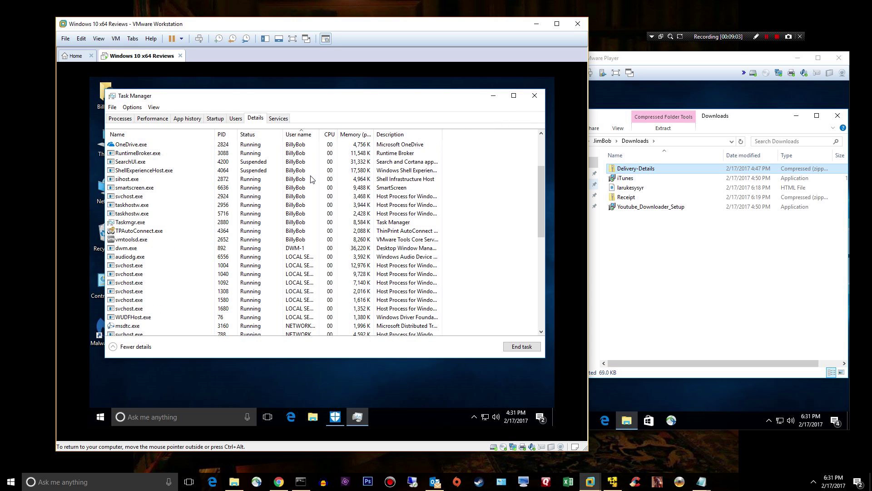
pyautogui.scroll(-5, 311, 178)
pyautogui.scroll(-5, 313, 179)
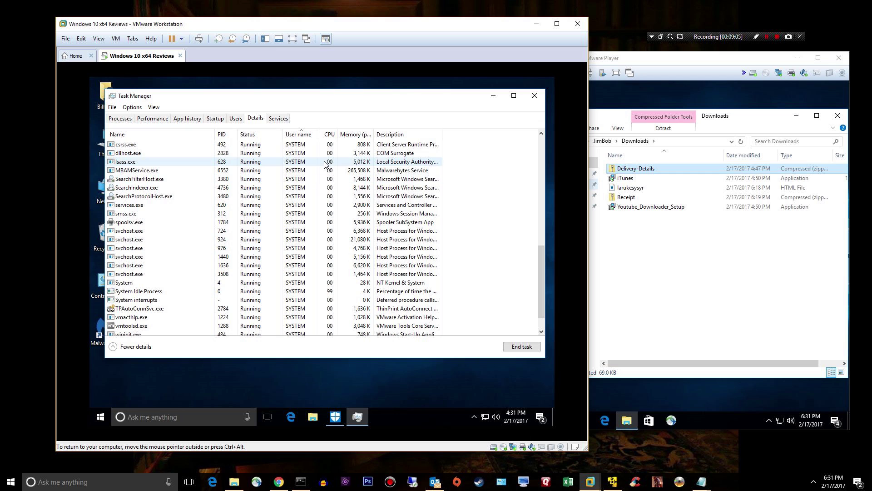
# Close Task Manager and delete the Delivery-Details file into the Recycle Bin
pyautogui.click(532, 96)
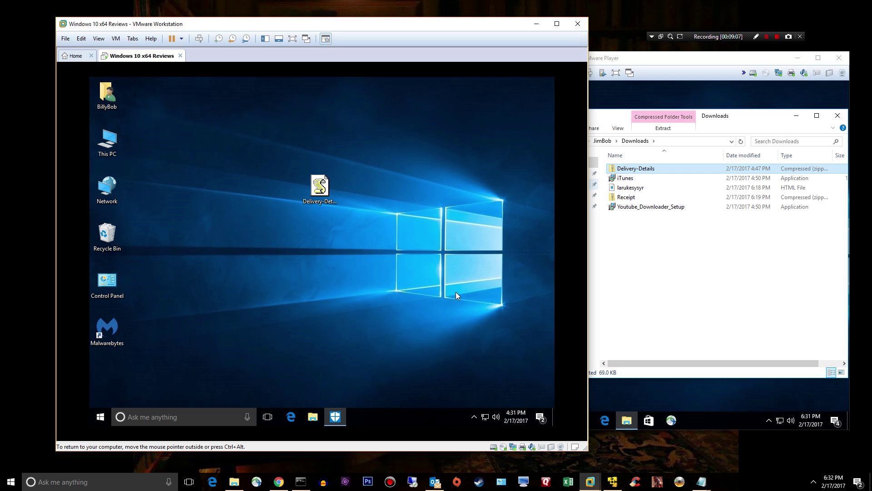
pyautogui.moveTo(327, 194); pyautogui.dragTo(256, 196)
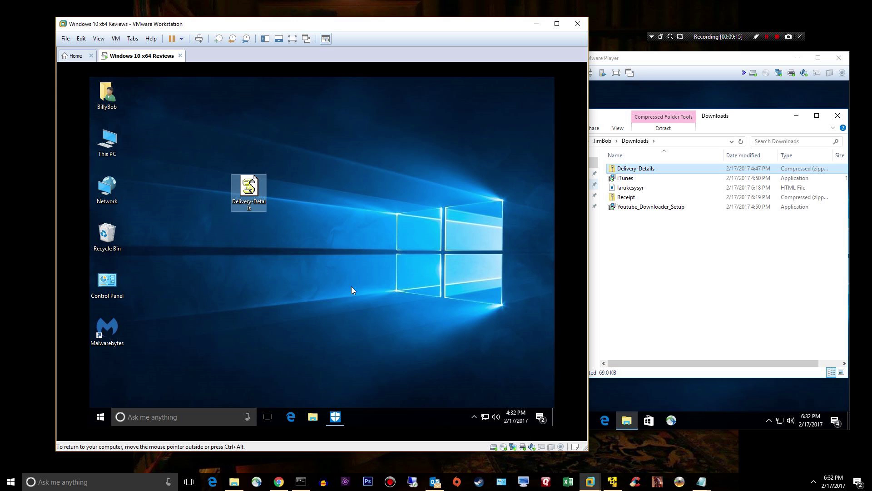
pyautogui.moveTo(249, 190); pyautogui.dragTo(113, 234)
# Copy the iTunes installer onto the VM desktop, where Malwarebytes quarantines it as PUP.Optional.InstallCore
pyautogui.click(669, 248)
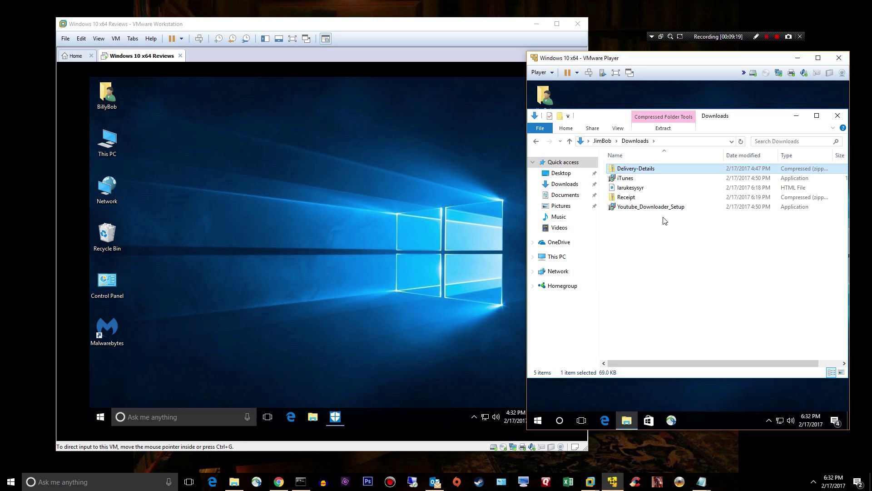
pyautogui.click(623, 179)
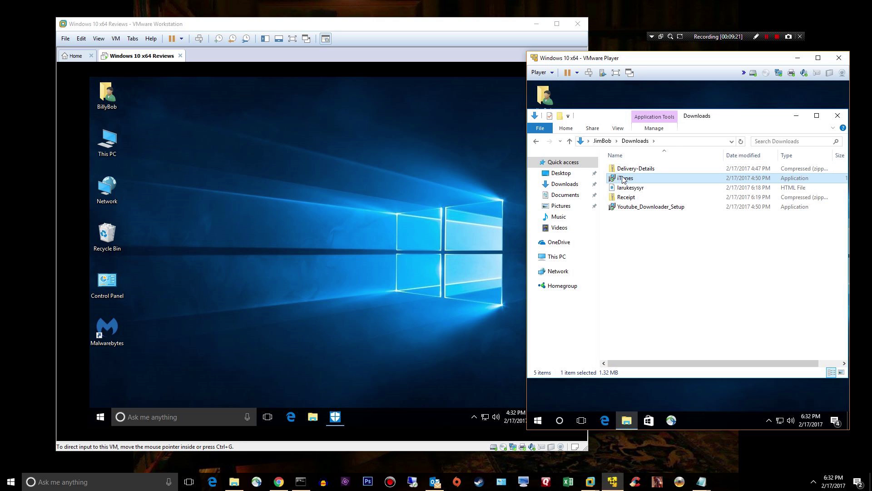
pyautogui.moveTo(621, 179); pyautogui.dragTo(416, 194)
pyautogui.moveTo(302, 181); pyautogui.dragTo(301, 182)
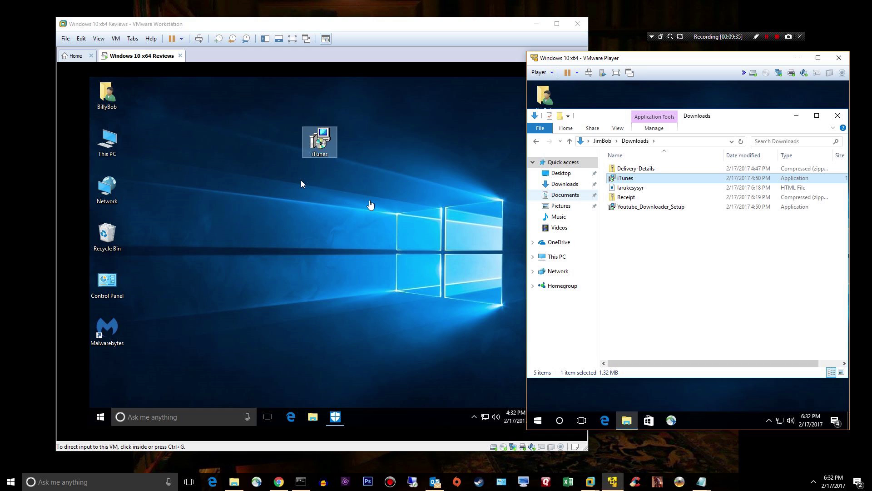
pyautogui.click(370, 206)
pyautogui.click(319, 154)
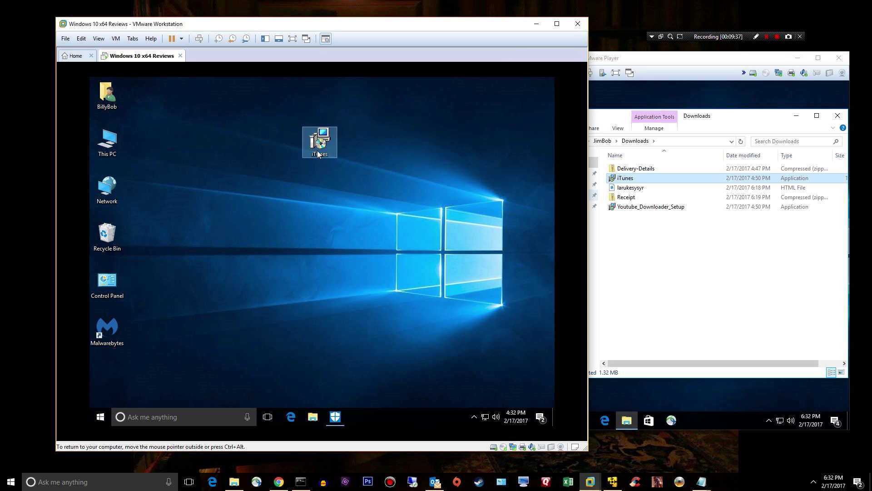
pyautogui.moveTo(319, 154)
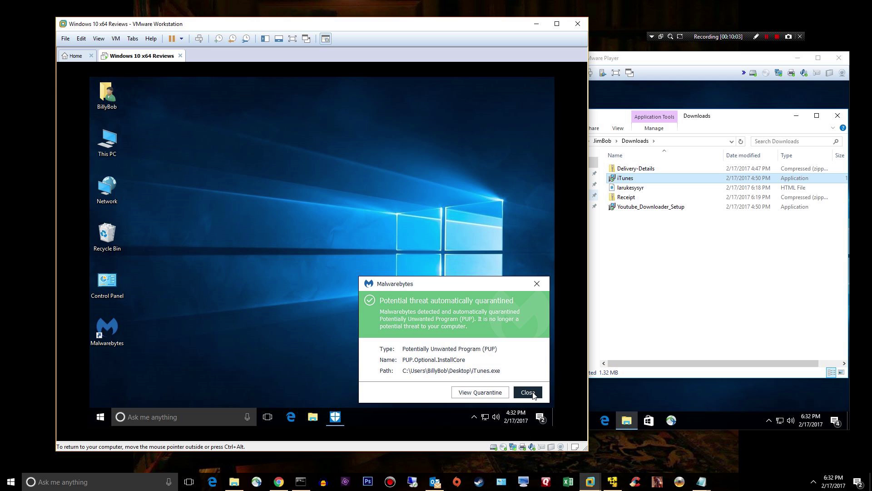
# Dismiss the quarantine alert and copy larukesysyr from the other VM's Downloads to the test VM
pyautogui.click(528, 392)
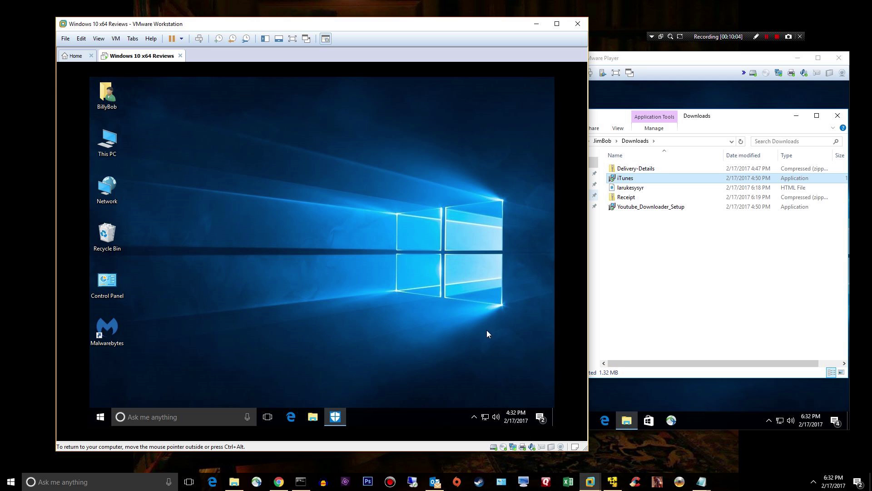
pyautogui.click(624, 190)
pyautogui.moveTo(623, 190); pyautogui.dragTo(269, 200)
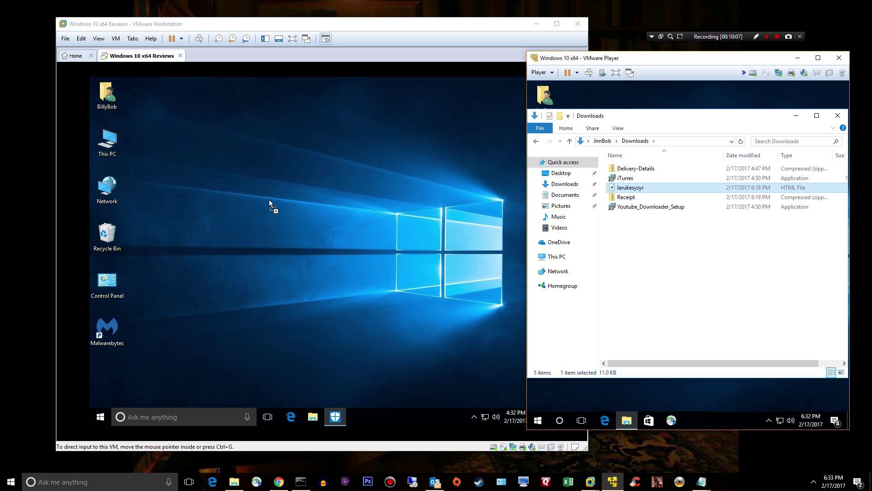
# Place larukesysyr.html near the centre of the VM desktop
pyautogui.moveTo(365, 179); pyautogui.dragTo(366, 179)
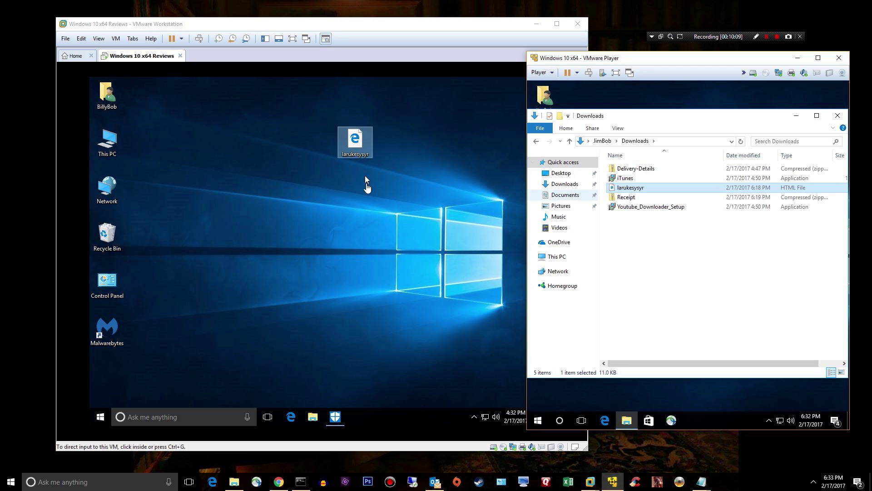
pyautogui.click(365, 179)
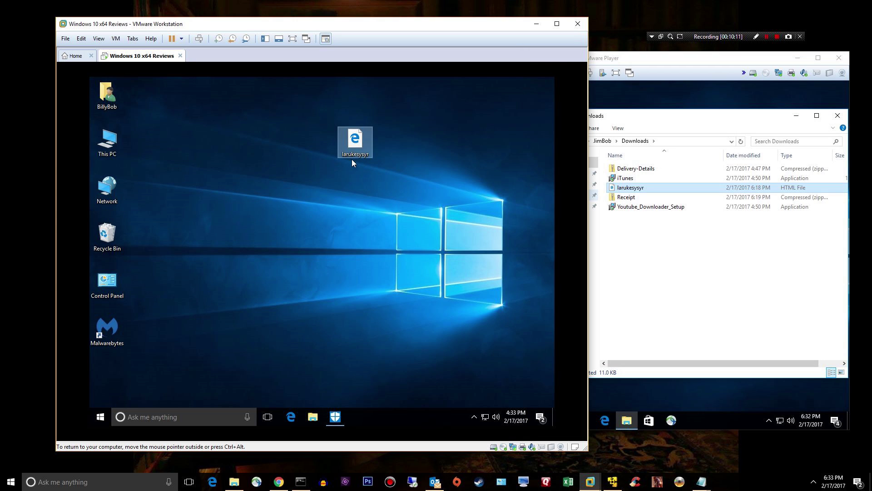
pyautogui.moveTo(355, 143); pyautogui.dragTo(321, 190)
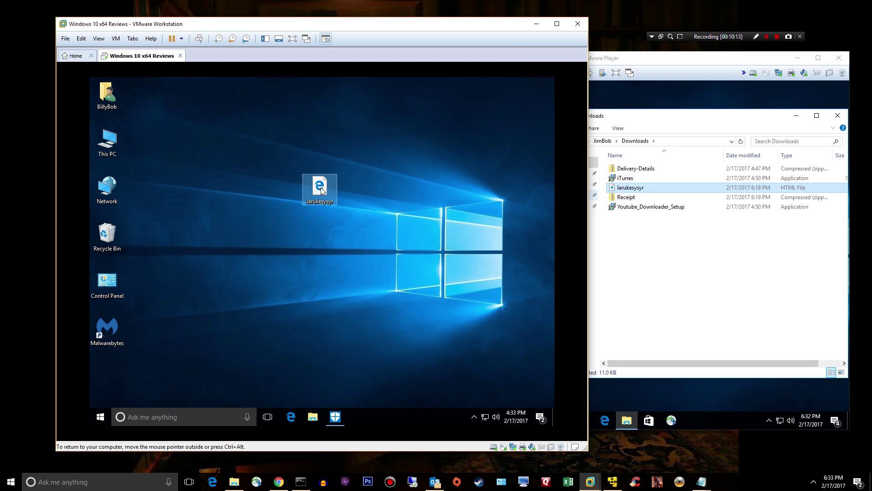
# Open larukesysyr.html in Internet Explorer with recommended settings and close the welcome tab
pyautogui.doubleClick(322, 185)
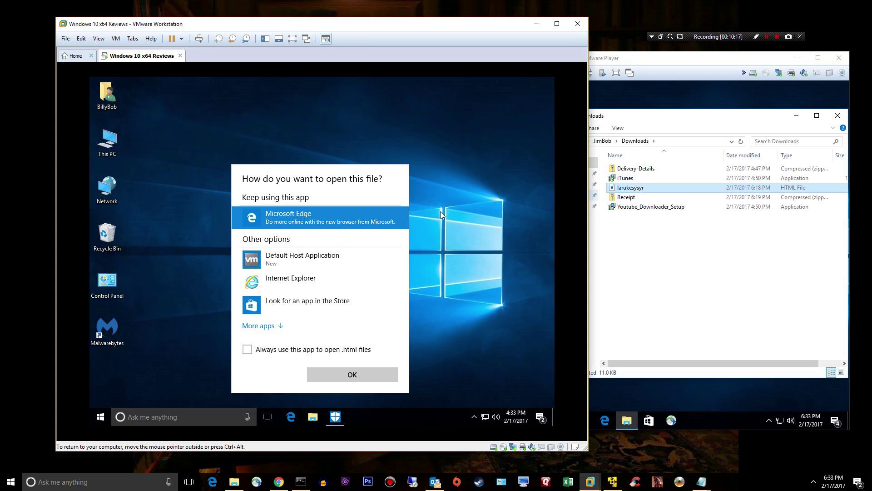
pyautogui.click(272, 279)
pyautogui.click(350, 375)
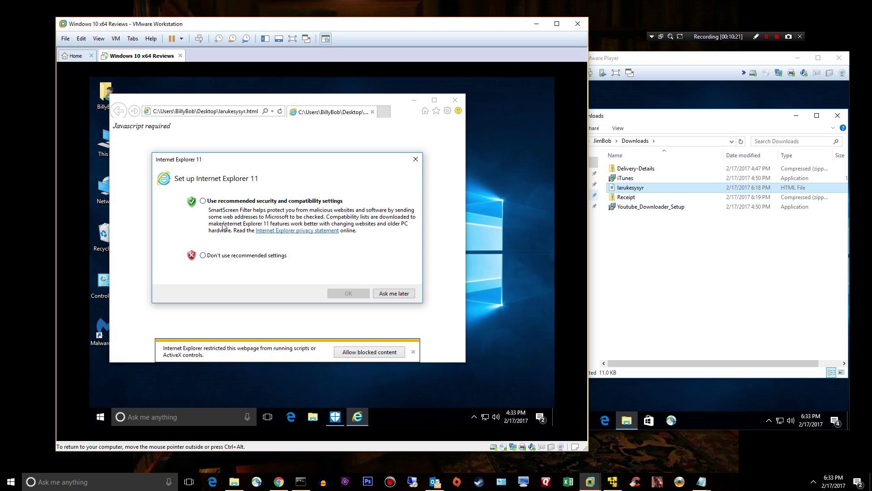
pyautogui.click(209, 201)
pyautogui.click(352, 295)
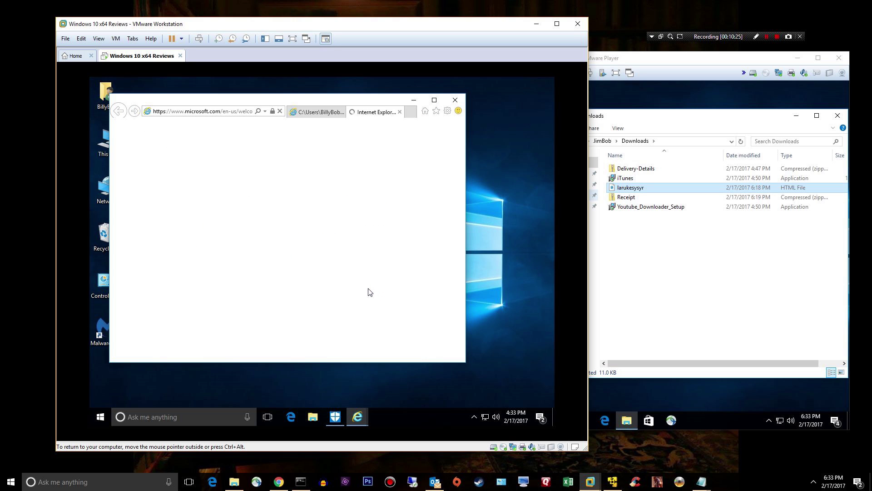
pyautogui.click(400, 112)
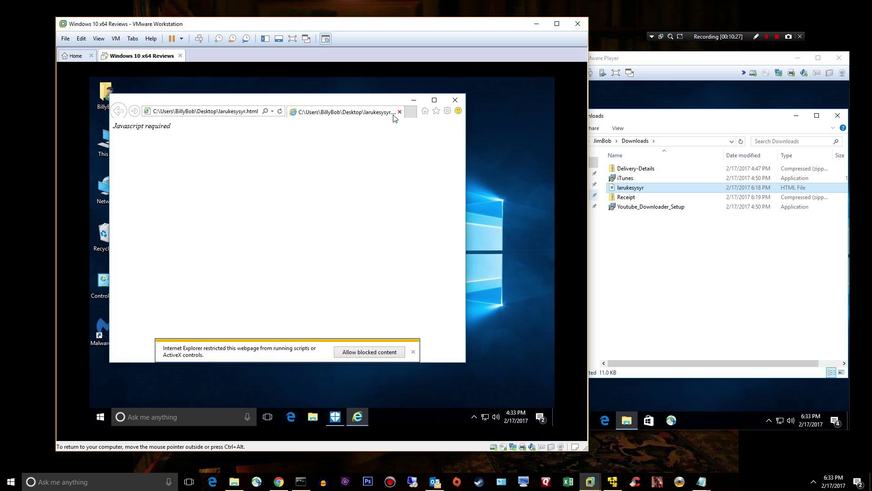
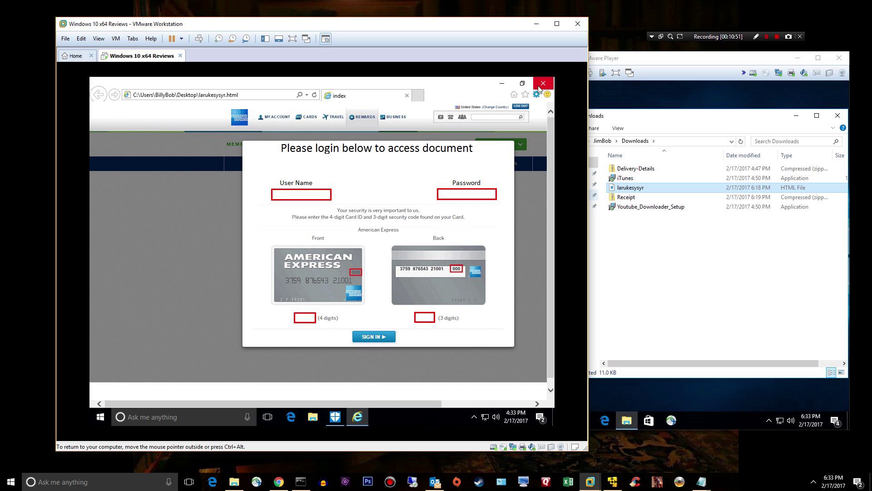
# Close the phishing login page, scan larukesysyr.html with Malwarebytes (0 threats), then reopen it in Edge
pyautogui.click(540, 86)
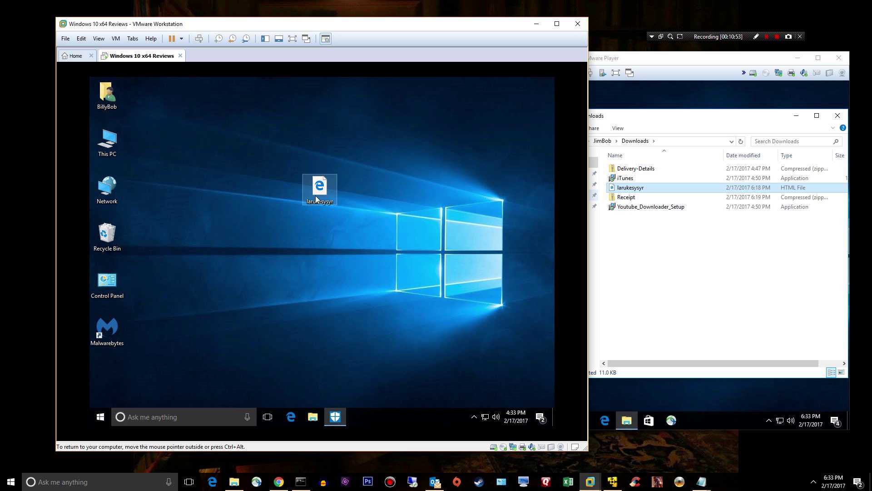
pyautogui.rightClick(317, 198)
pyautogui.click(325, 226)
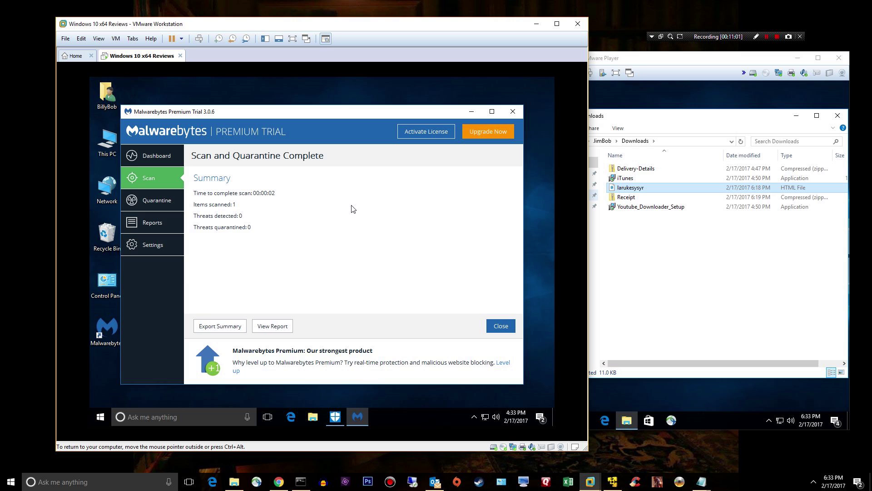
pyautogui.click(513, 112)
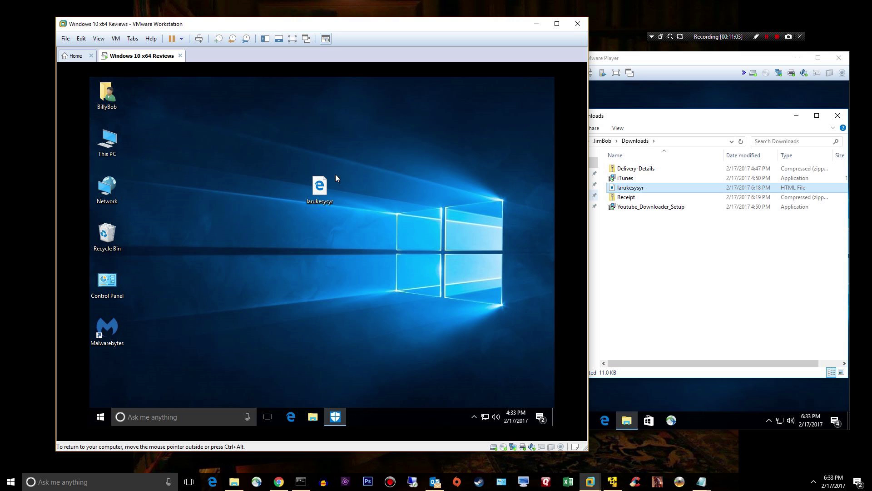
pyautogui.doubleClick(333, 182)
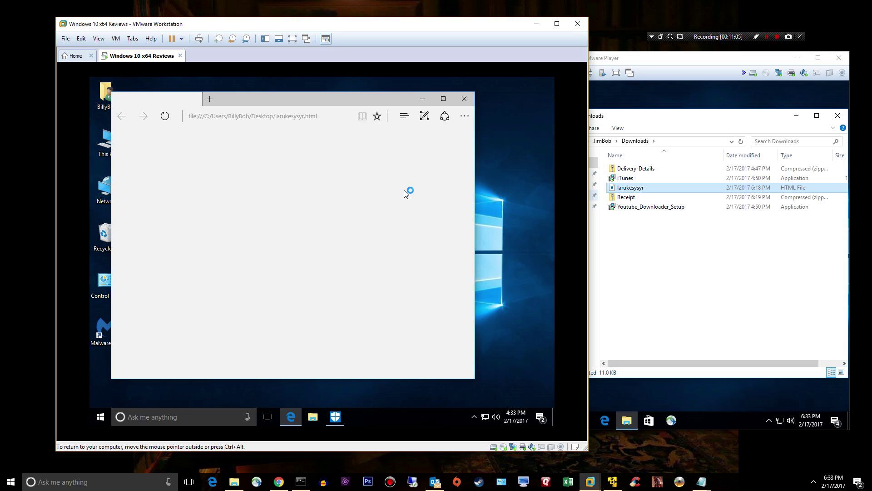
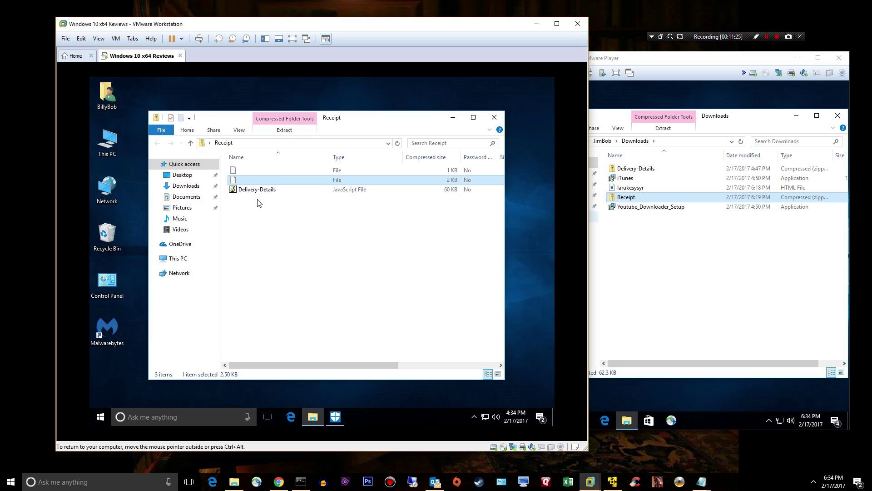
# Copy Delivery-Details from the Receipt archive to the middle of the desktop
pyautogui.moveTo(256, 190); pyautogui.dragTo(529, 135)
pyautogui.click(494, 117)
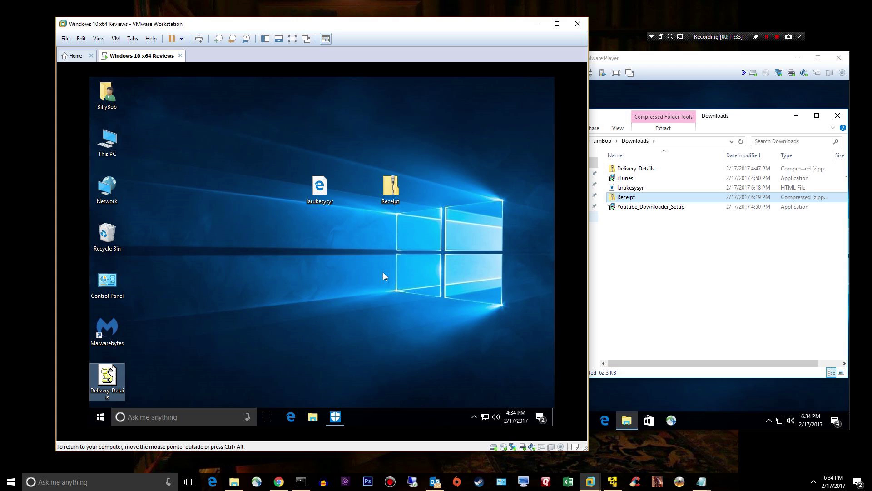
pyautogui.moveTo(109, 377); pyautogui.dragTo(306, 247)
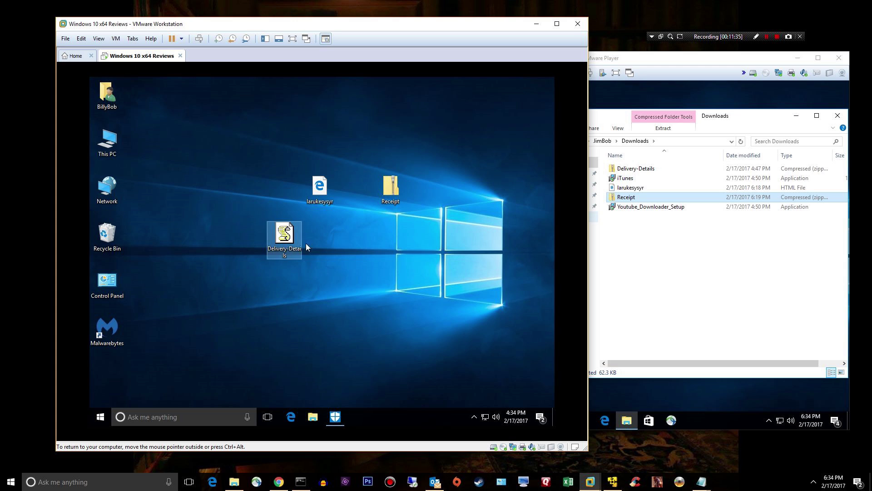
# Run the Delivery-Details script and dismiss Malwarebytes' alert blocking honourableud.top
pyautogui.moveTo(286, 234)
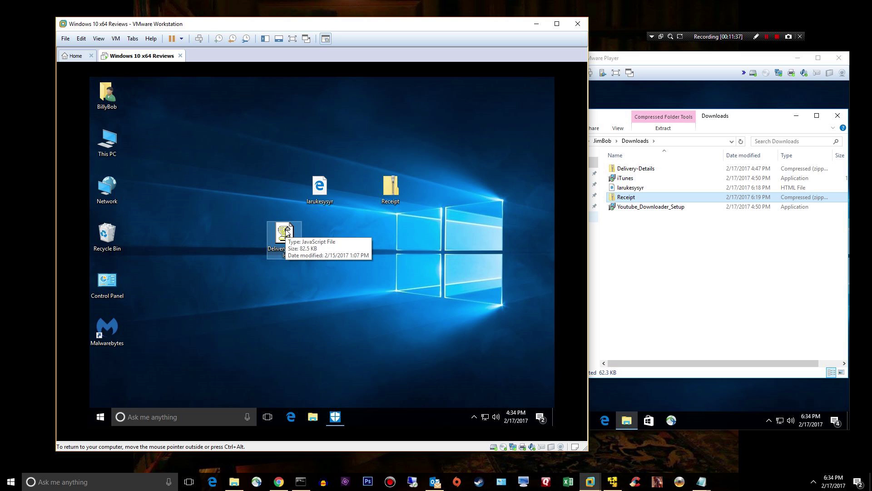
pyautogui.rightClick(286, 233)
pyautogui.click(297, 235)
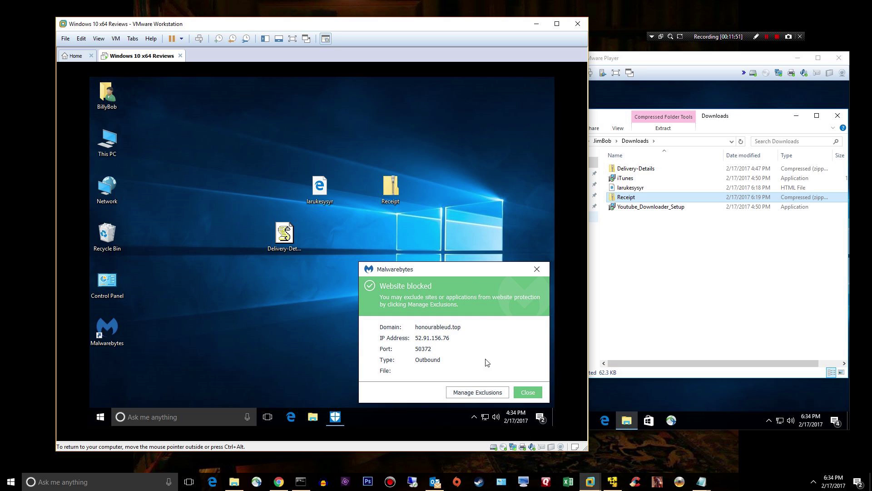
pyautogui.click(527, 393)
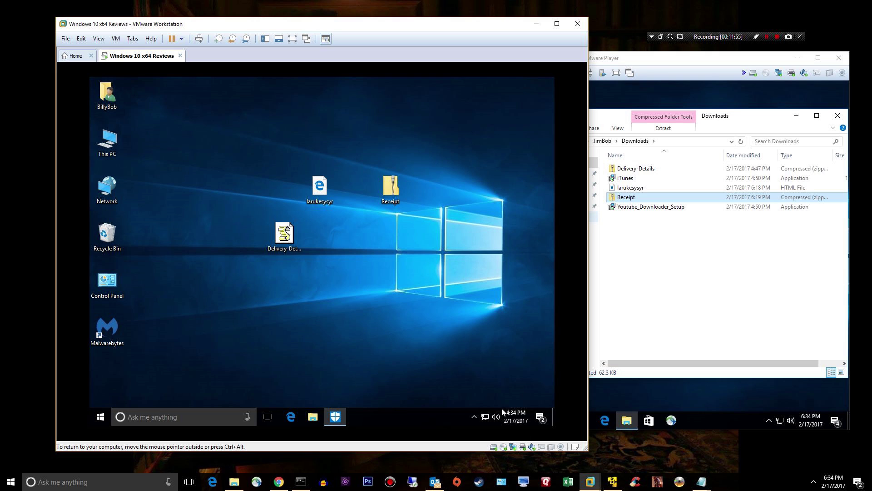
pyautogui.click(474, 416)
pyautogui.click(411, 338)
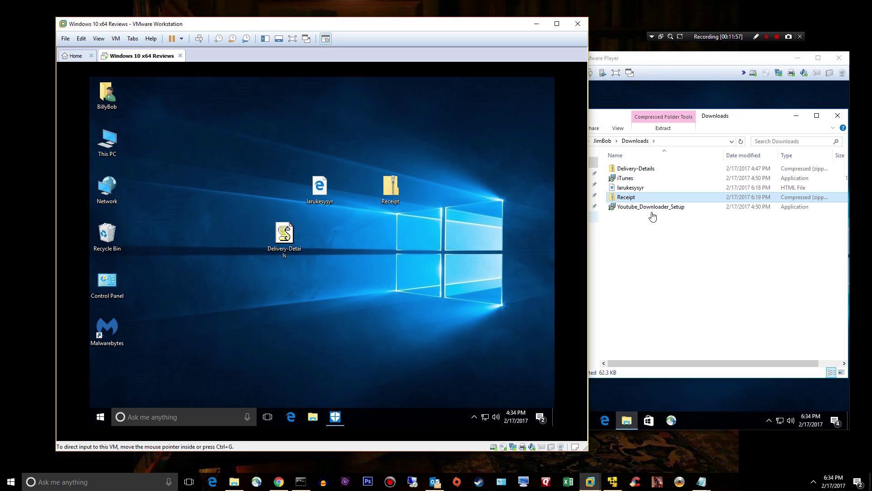
# Copy Youtube_Downloader_Setup from the host Downloads folder onto the VM desktop
pyautogui.click(670, 242)
pyautogui.moveTo(635, 208); pyautogui.dragTo(364, 271)
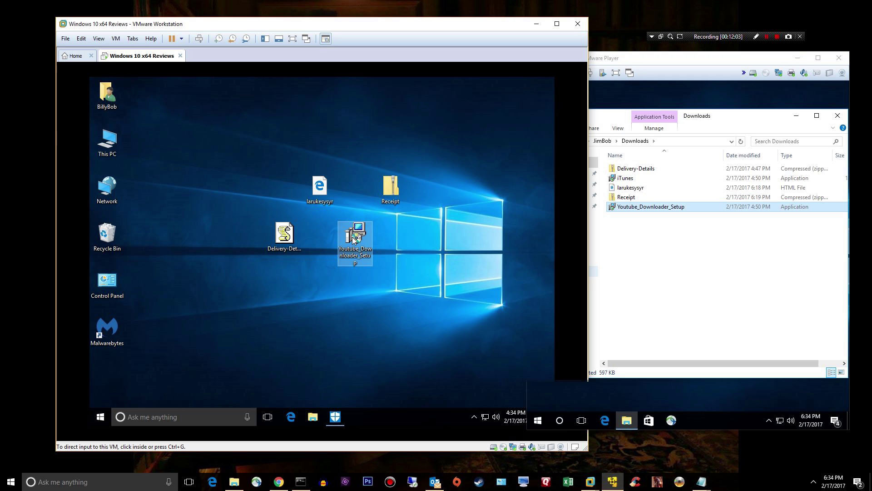
pyautogui.click(352, 237)
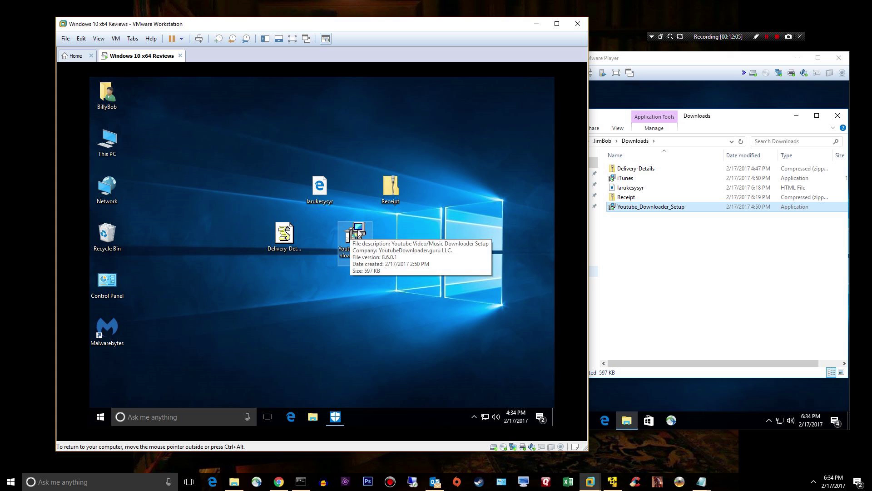
# Scan Youtube_Downloader_Setup with Malwarebytes and close the 0-threats results window
pyautogui.rightClick(360, 229)
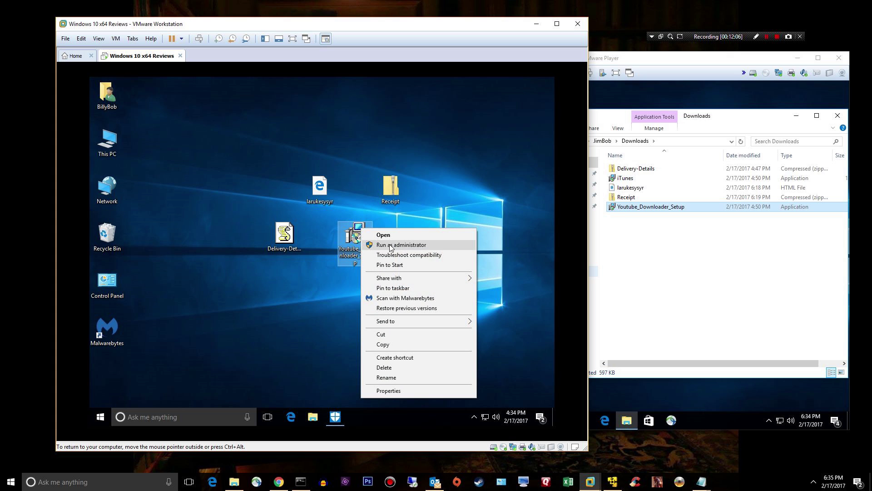
pyautogui.click(409, 298)
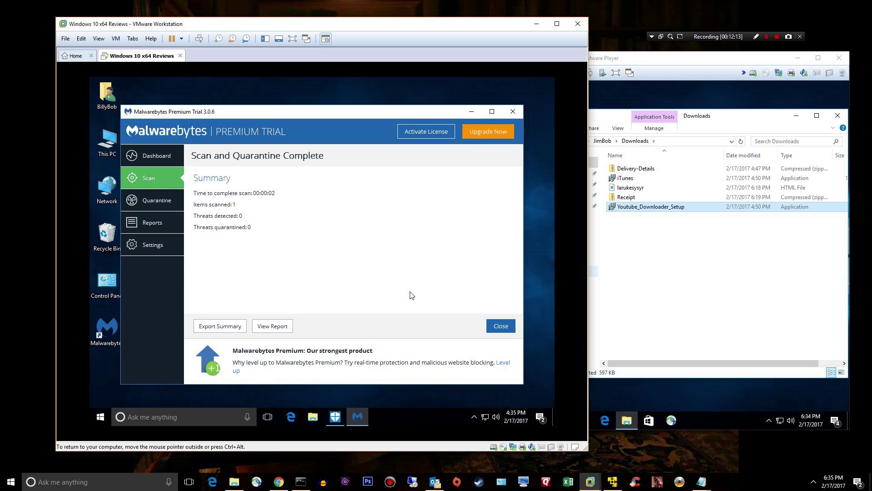
pyautogui.click(512, 116)
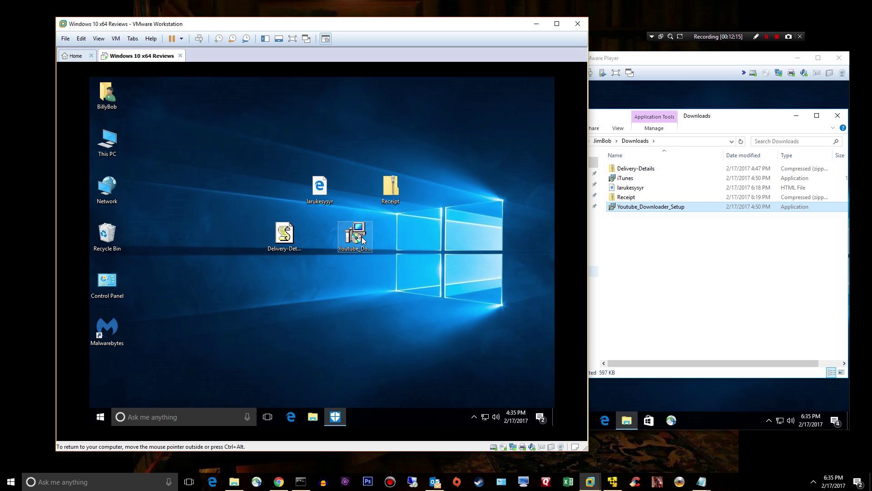
# Move the setup icon near the Windows logo, launch it, and approve the User Account Control prompt
pyautogui.moveTo(362, 240); pyautogui.dragTo(472, 185)
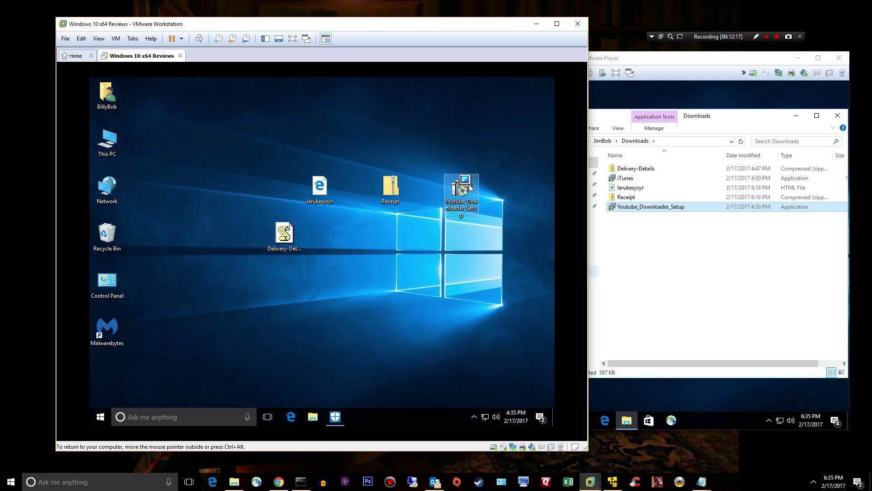
pyautogui.doubleClick(470, 187)
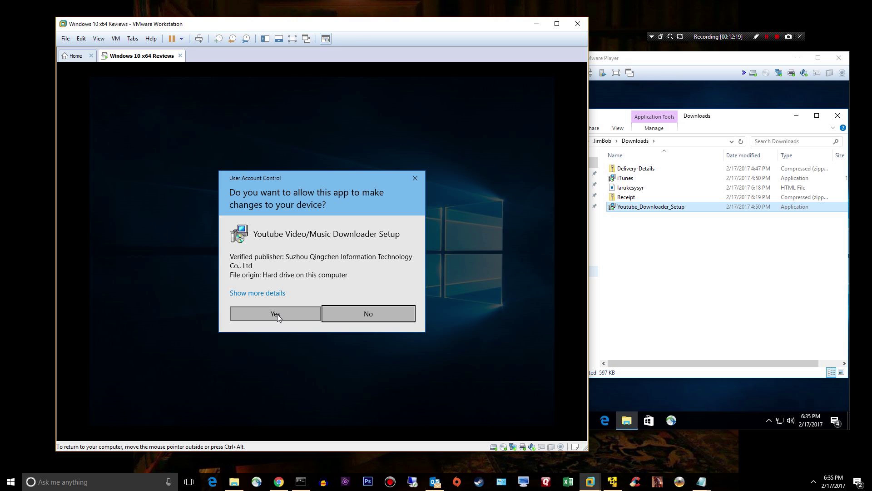
pyautogui.click(277, 315)
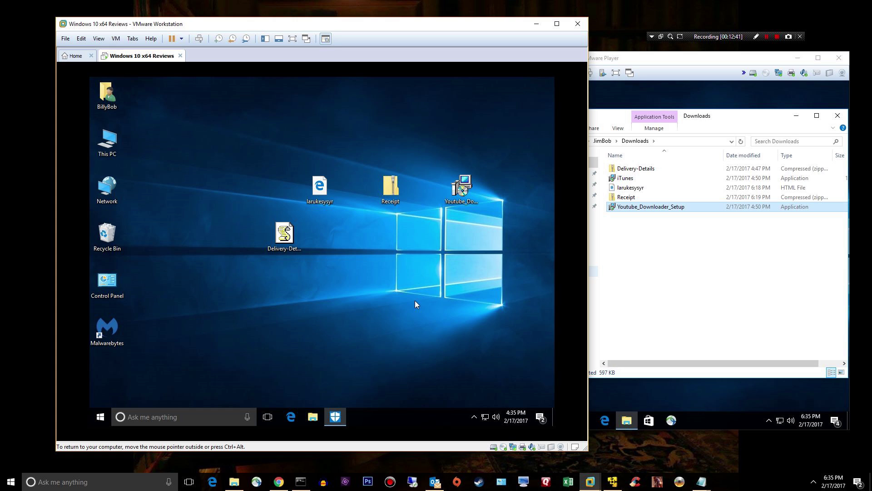
pyautogui.click(283, 234)
# Move Receipt lower, set Youtube_Downloader_Setup beside Delivery-Details, and shift larukesysyr right
pyautogui.moveTo(383, 183); pyautogui.dragTo(349, 279)
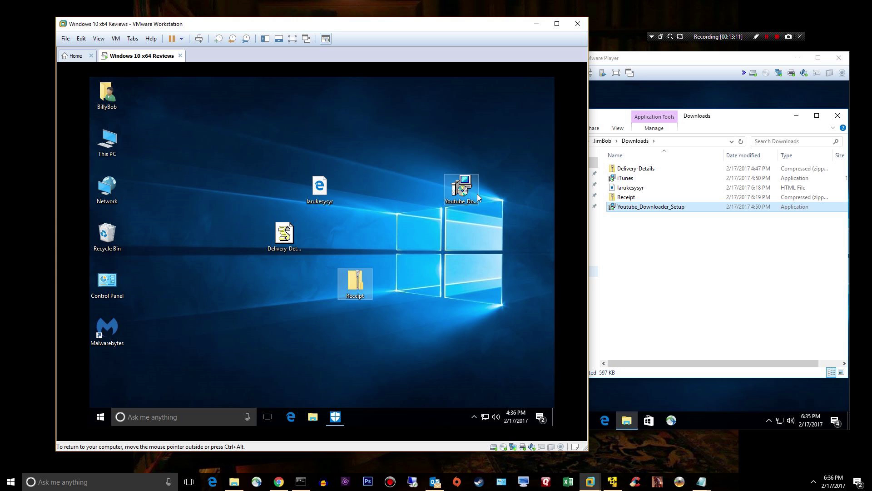
pyautogui.moveTo(477, 194); pyautogui.dragTo(360, 213)
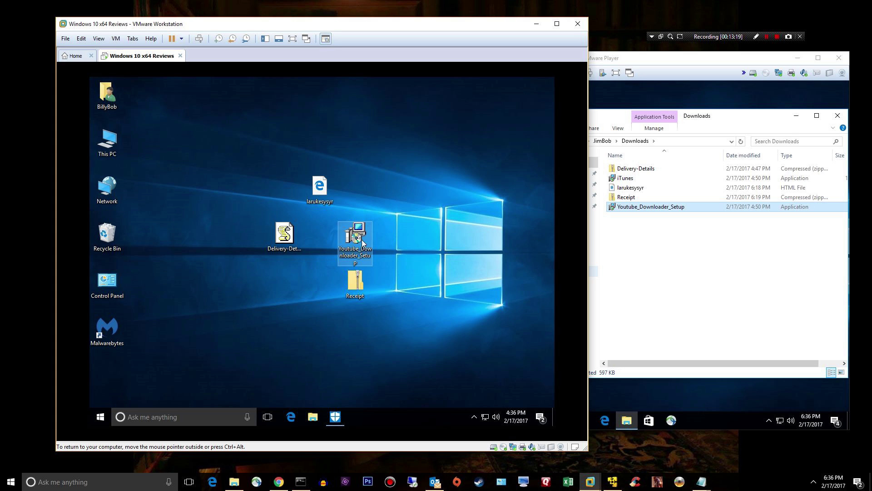
pyautogui.moveTo(359, 237); pyautogui.dragTo(391, 237)
pyautogui.moveTo(313, 187); pyautogui.dragTo(352, 184)
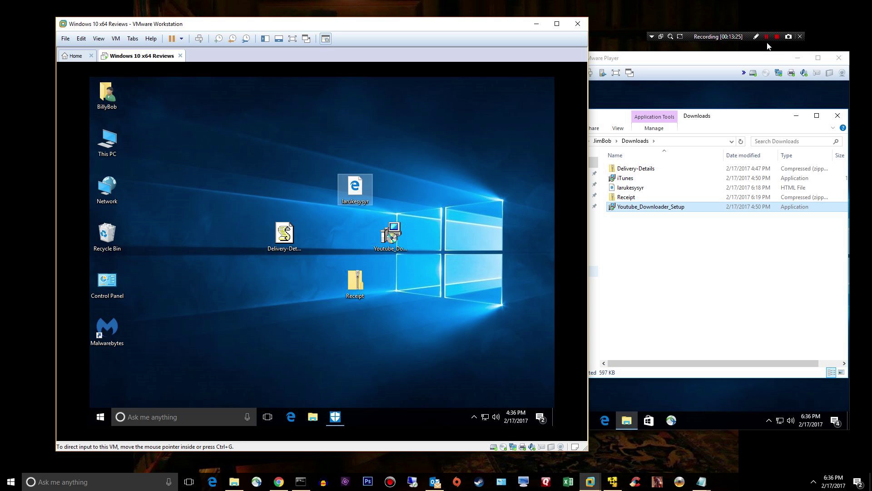